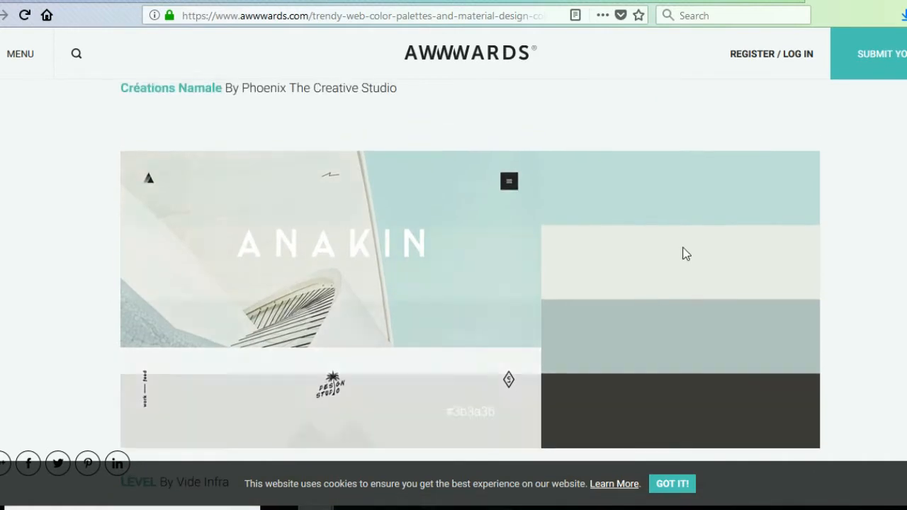
# Step: Browse the Awwwards color palettes down to the Dream Team palette and examine its color codes
pyautogui.scroll(-9, 822, 276)
pyautogui.scroll(-3, 697, 234)
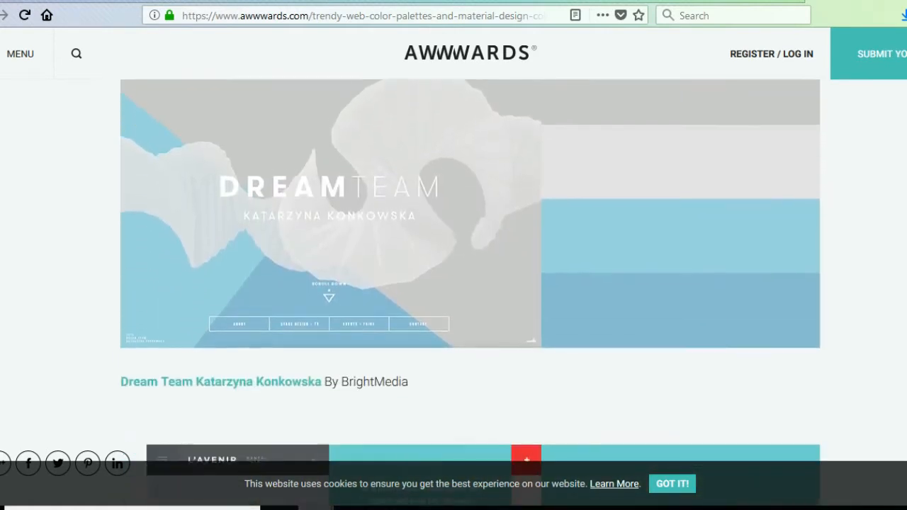
pyautogui.scroll(1, 672, 230)
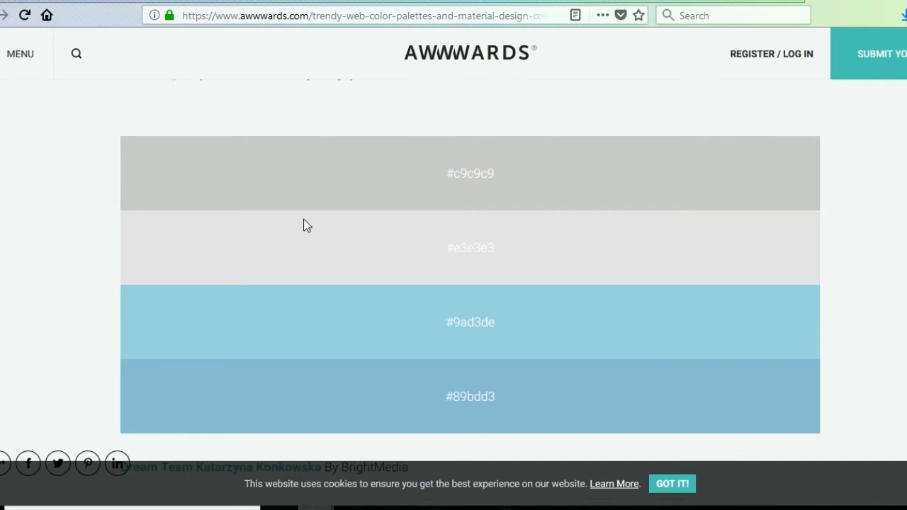
pyautogui.rightClick(188, 192)
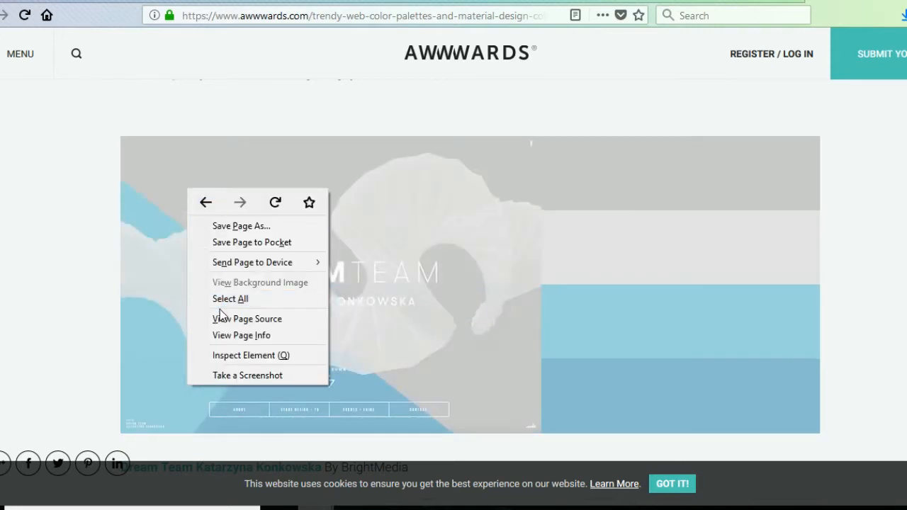
pyautogui.click(89, 277)
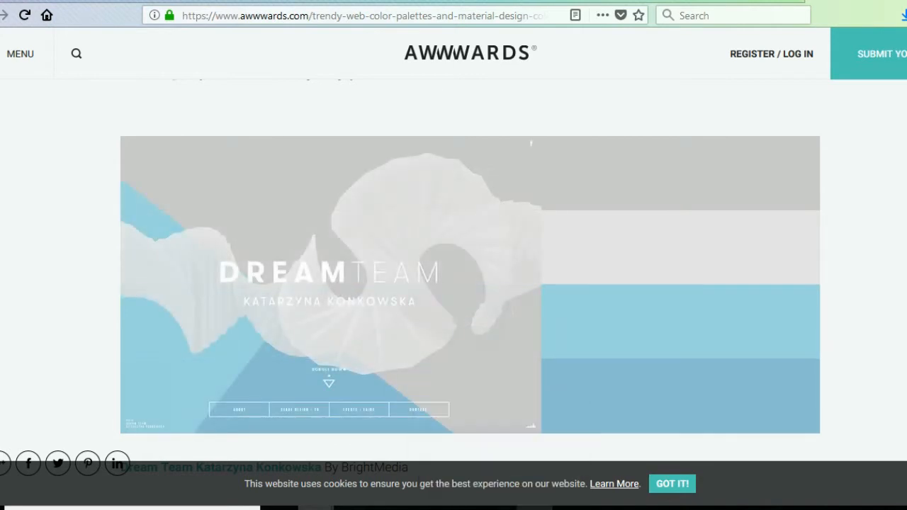
# Step: Switch to PowerPoint, draw an oval about 2.74 cm wide and 2.55 cm high on the blank slide, and duplicate it three times
pyautogui.moveTo(525, 507)
pyautogui.click(530, 479)
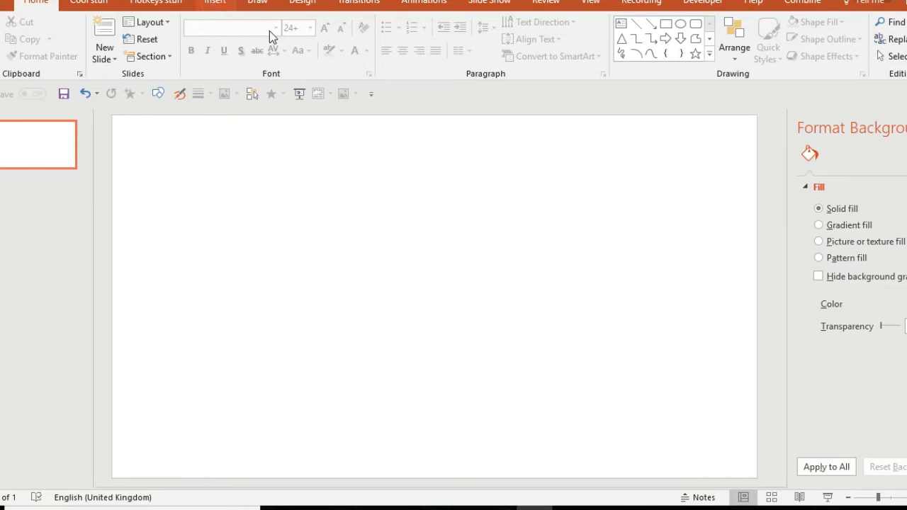
pyautogui.click(217, 5)
pyautogui.click(222, 35)
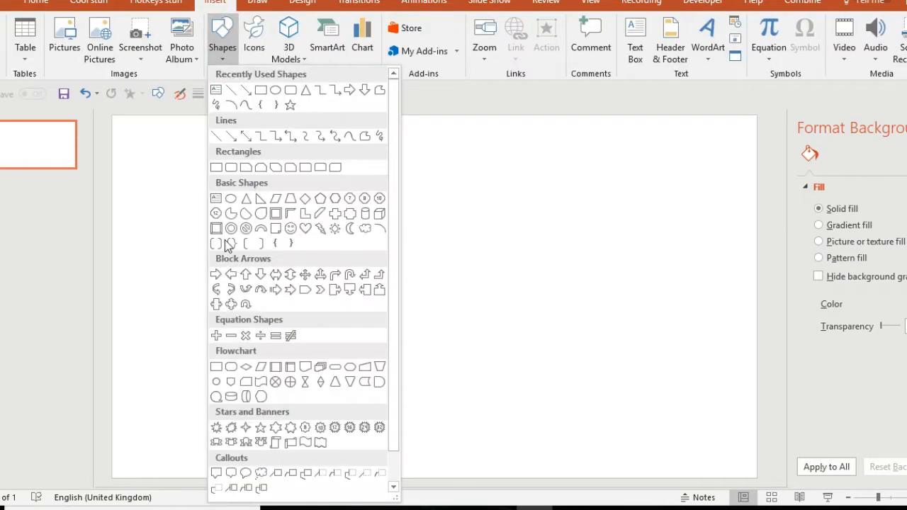
pyautogui.click(268, 93)
pyautogui.moveTo(233, 298); pyautogui.dragTo(272, 291)
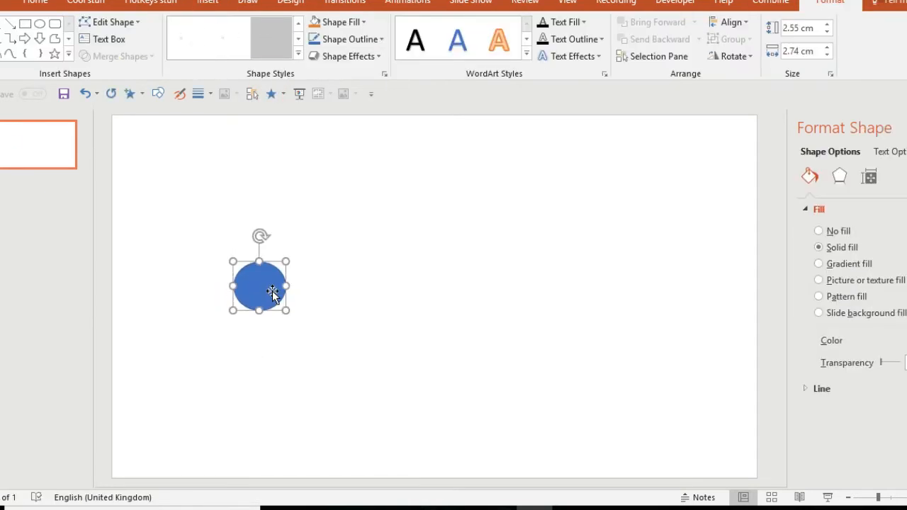
pyautogui.hotkey('ctrl', 'd')
pyautogui.hotkey('ctrl', 'd')
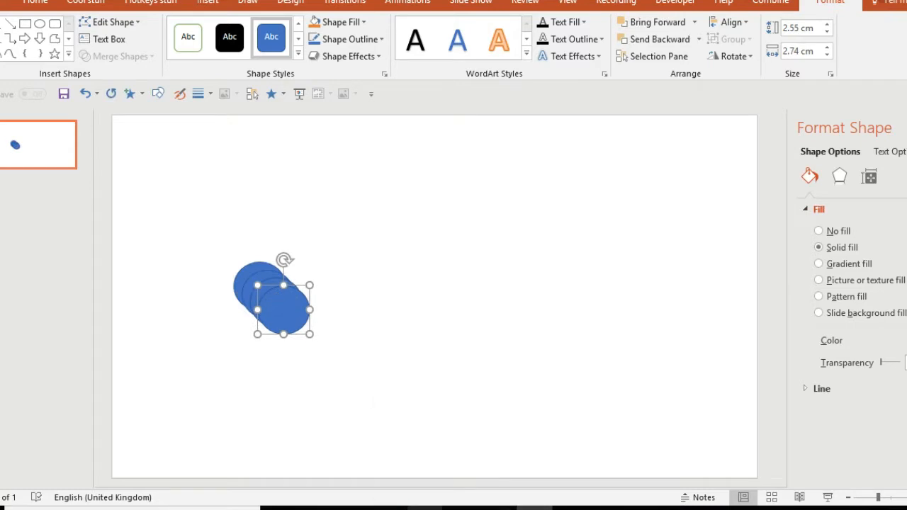
# Step: Open Snipping Tool and capture a narrow vertical strip through the four Dream Team palette colors on the Awwwards page
pyautogui.click(389, 508)
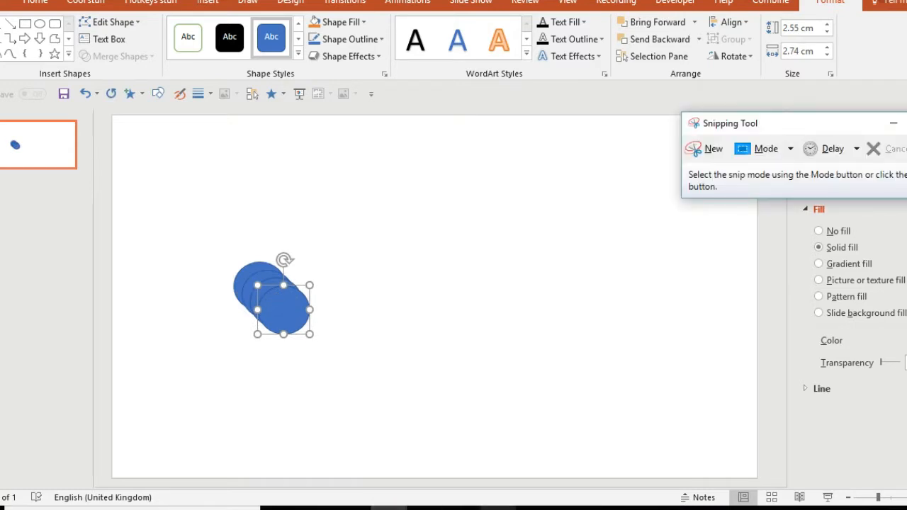
pyautogui.moveTo(316, 509)
pyautogui.click(280, 458)
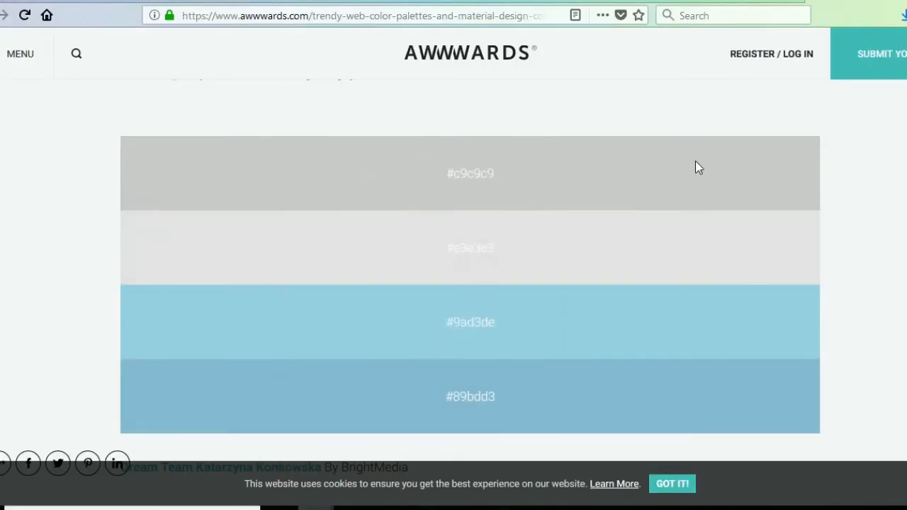
pyautogui.click(691, 150)
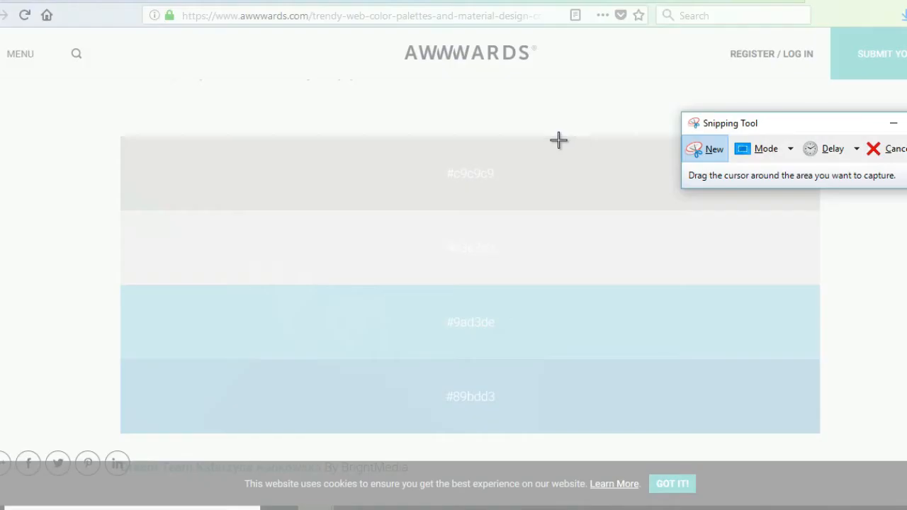
pyautogui.moveTo(559, 140); pyautogui.dragTo(657, 433)
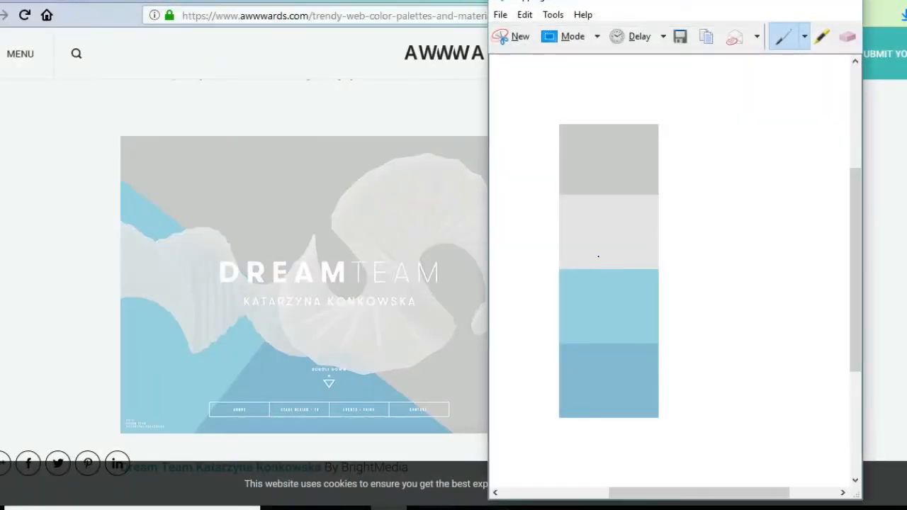
# Step: Save the snip as a PNG named swatch in the Pictures folder and close Snipping Tool
pyautogui.click(500, 15)
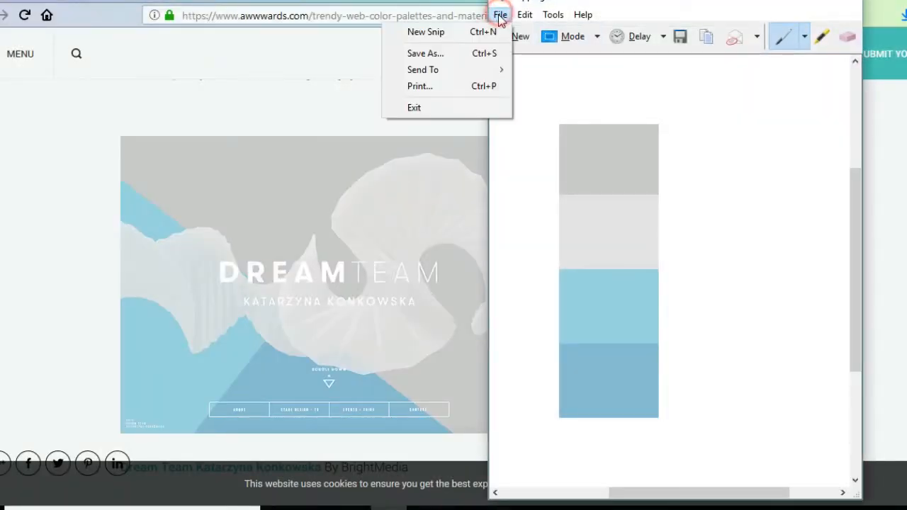
pyautogui.click(475, 62)
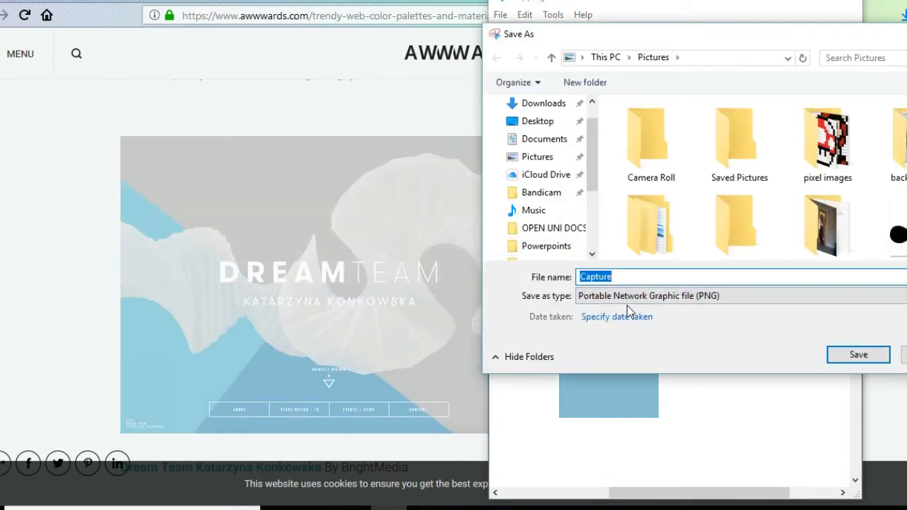
pyautogui.write('swatch')
pyautogui.click(863, 361)
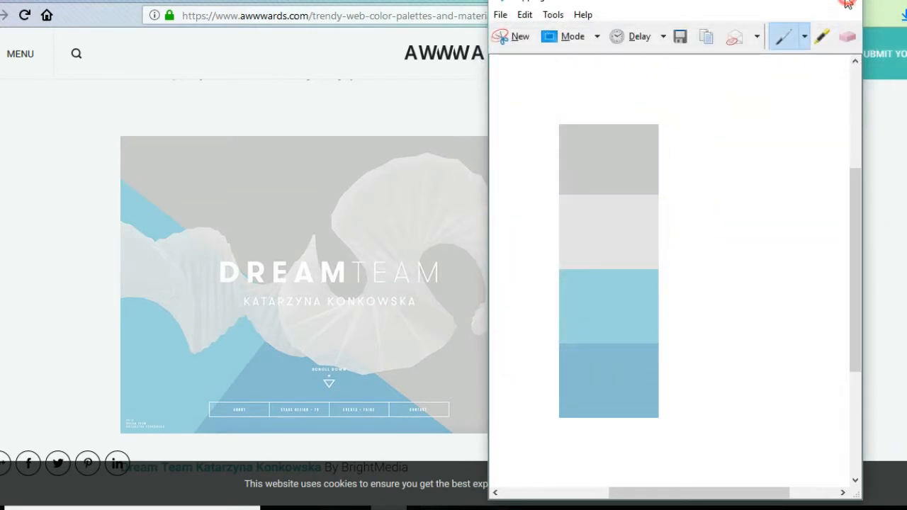
pyautogui.click(847, 4)
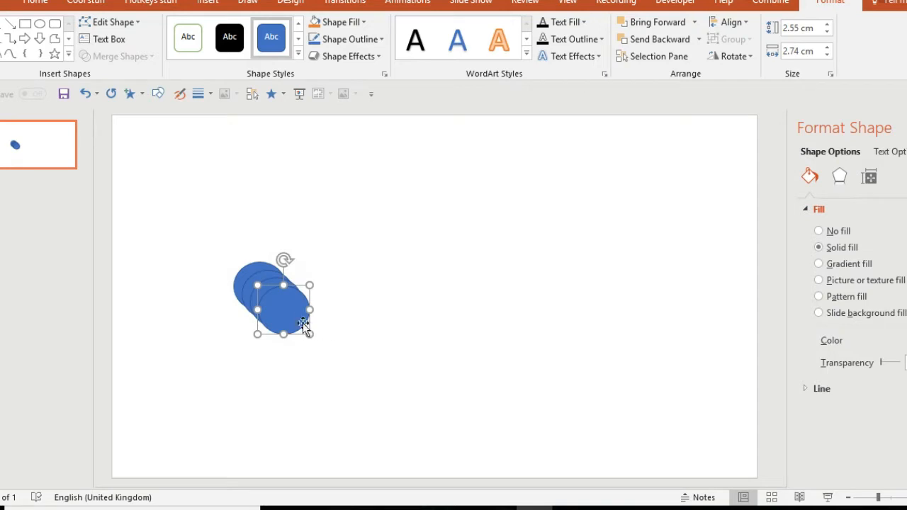
# Step: Spread the four overlapping circles into a loose horizontal row across the middle of the slide
pyautogui.moveTo(323, 301); pyautogui.dragTo(527, 299)
pyautogui.moveTo(295, 299); pyautogui.dragTo(425, 298)
pyautogui.moveTo(293, 287); pyautogui.dragTo(266, 304)
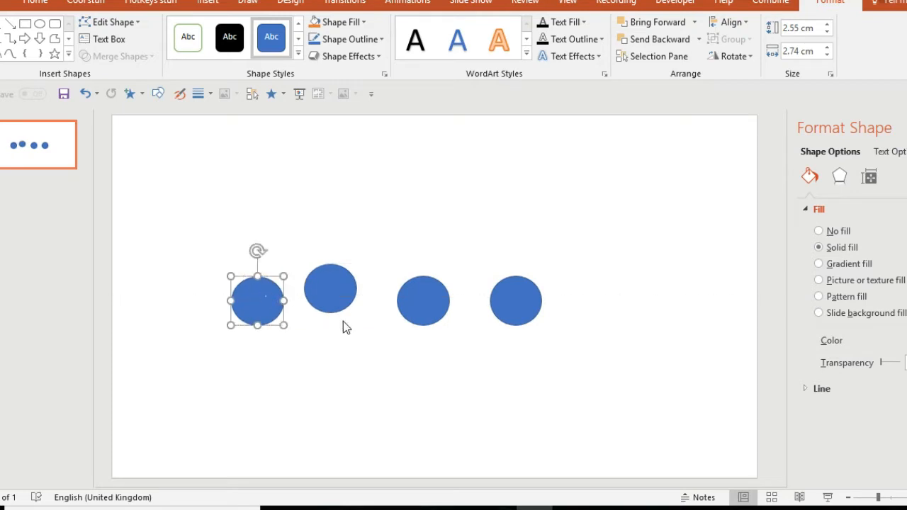
pyautogui.click(461, 237)
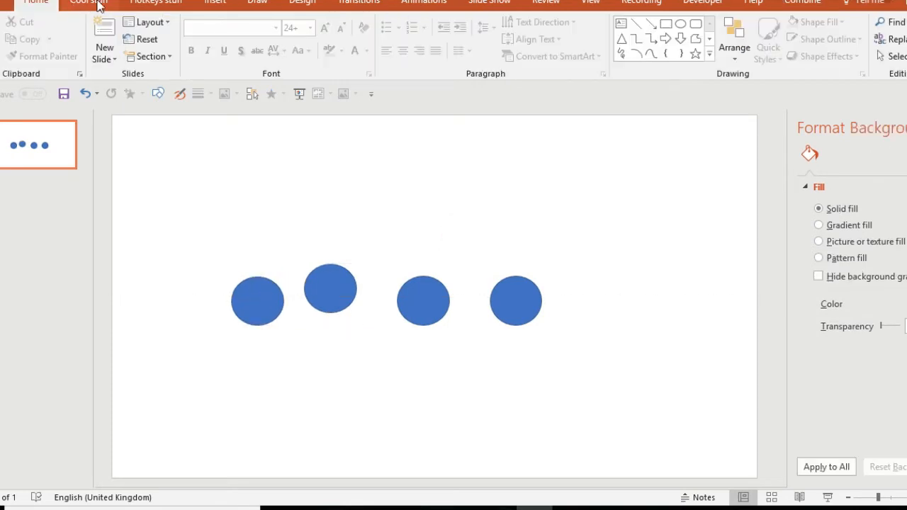
# Step: Insert the saved swatch picture from the Pictures folder and place it beside the rightmost circle
pyautogui.click(213, 3)
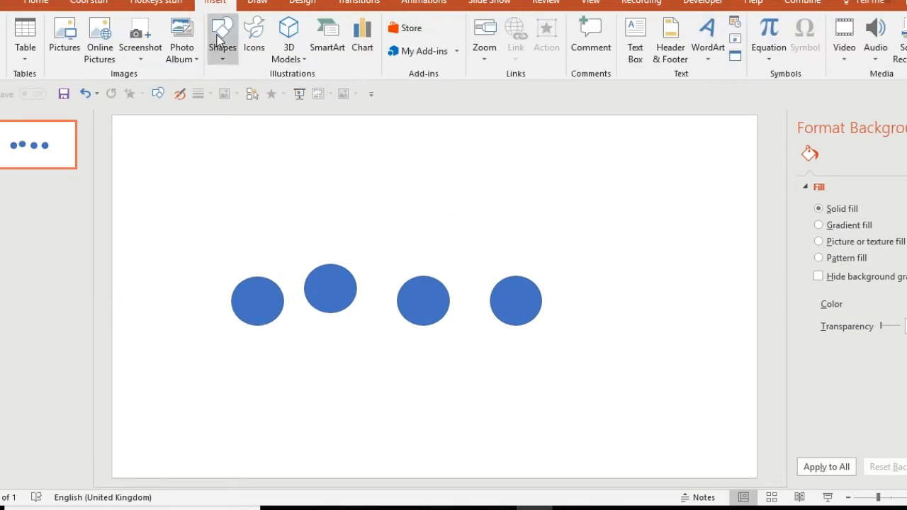
pyautogui.click(64, 35)
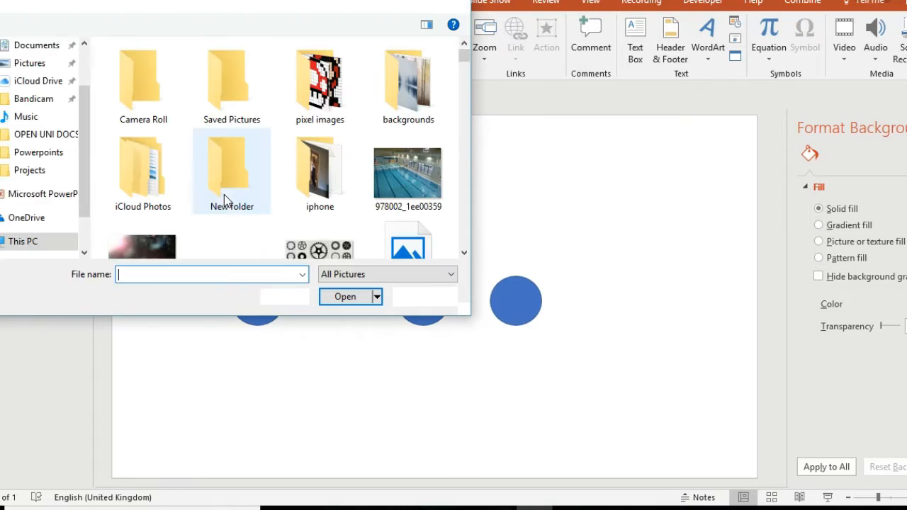
pyautogui.scroll(-15, 464, 106)
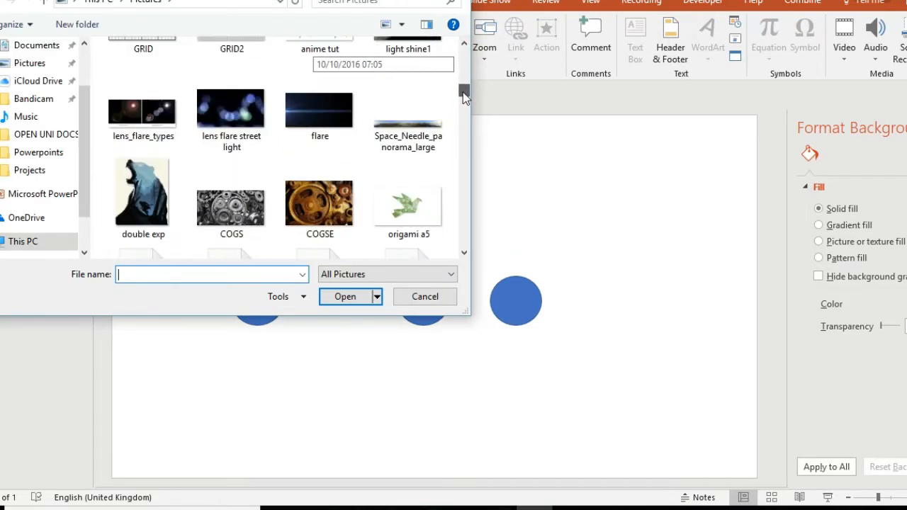
pyautogui.scroll(-5, 466, 163)
pyautogui.click(153, 212)
pyautogui.click(345, 296)
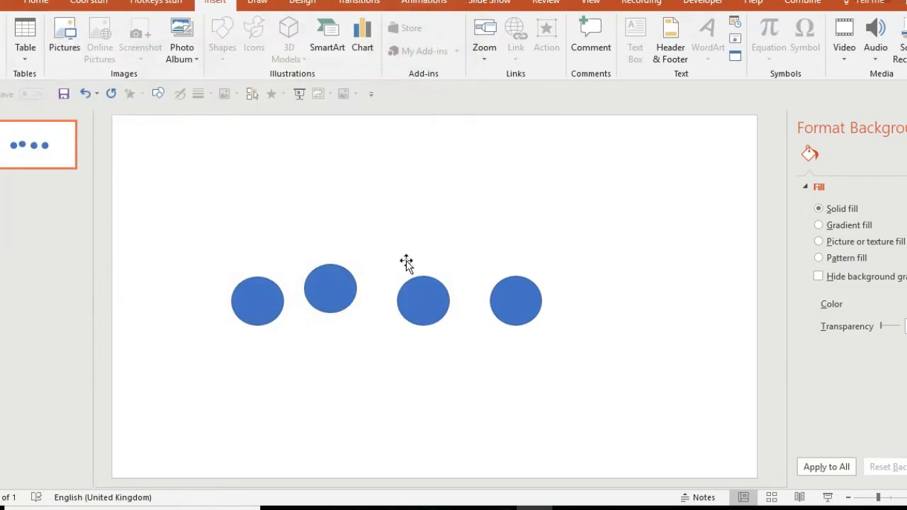
pyautogui.moveTo(361, 259); pyautogui.dragTo(558, 238)
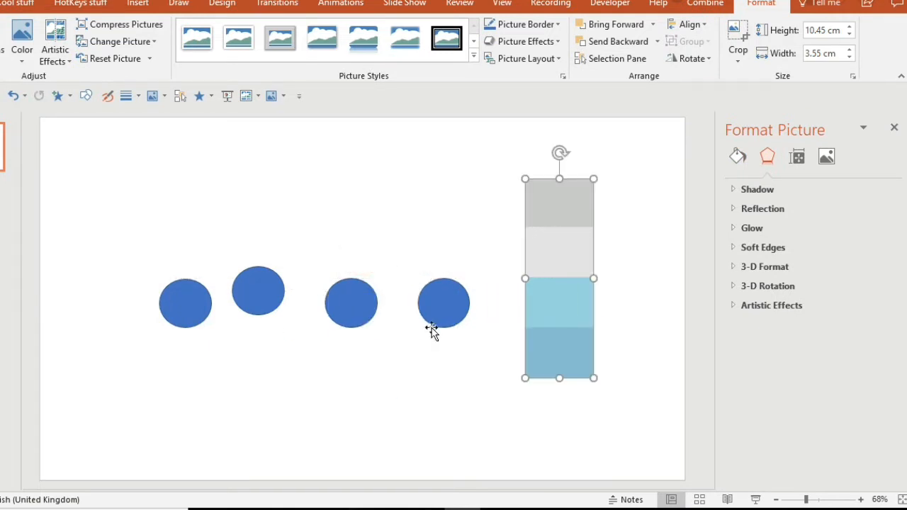
# Step: Fill the rightmost circle with the darker blue at the bottom of the swatch picture, using the Eyedropper
pyautogui.click(448, 287)
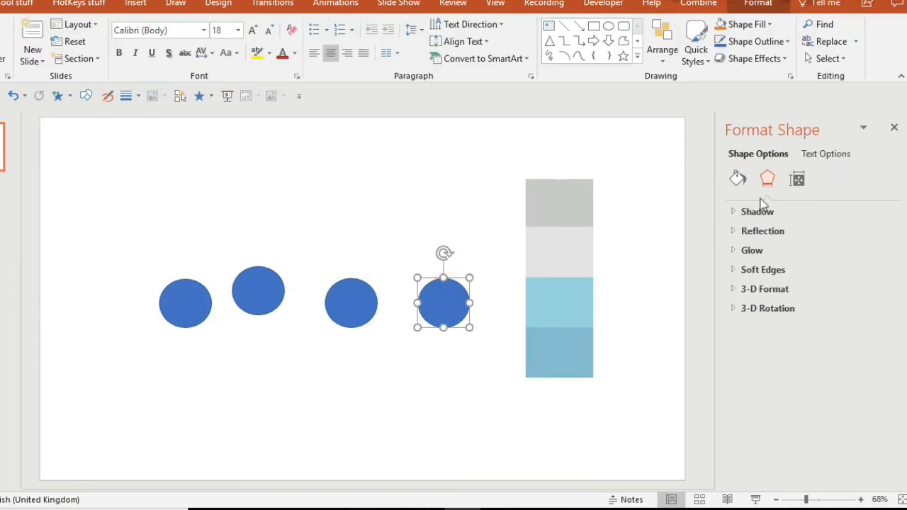
pyautogui.click(738, 177)
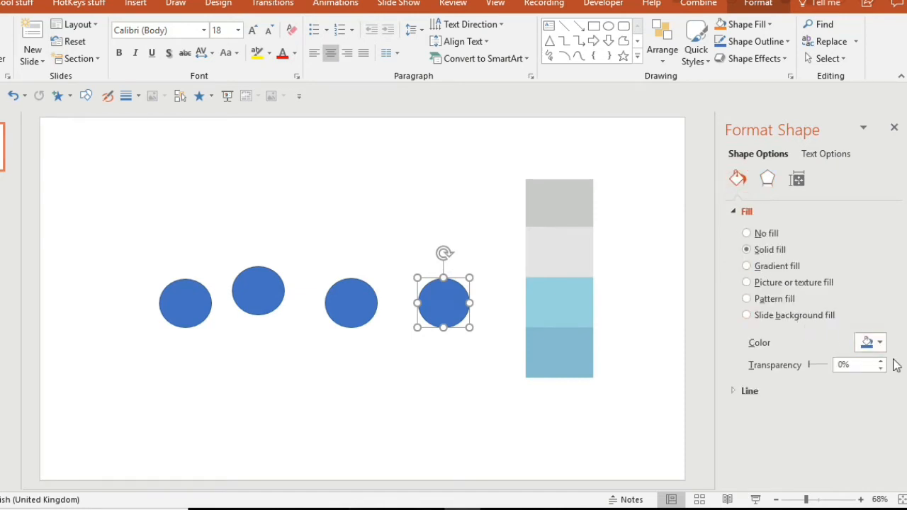
pyautogui.click(879, 343)
pyautogui.click(834, 487)
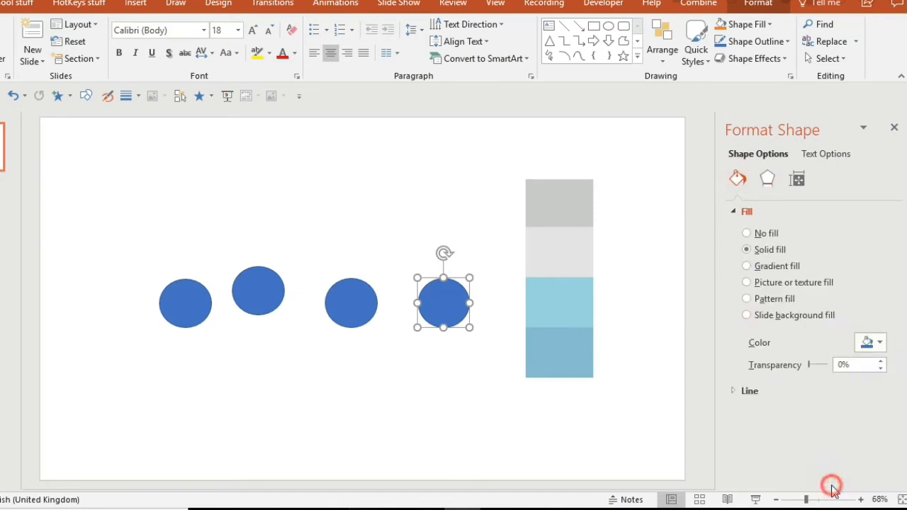
pyautogui.click(558, 350)
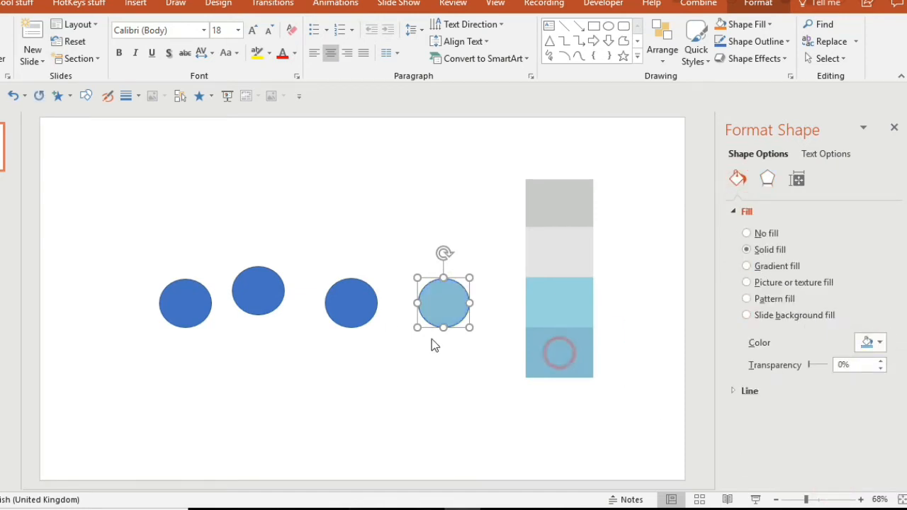
# Step: Fill the third circle from the left with the swatch's light blue, sampled with the Eyedropper
pyautogui.click(360, 310)
pyautogui.click(880, 343)
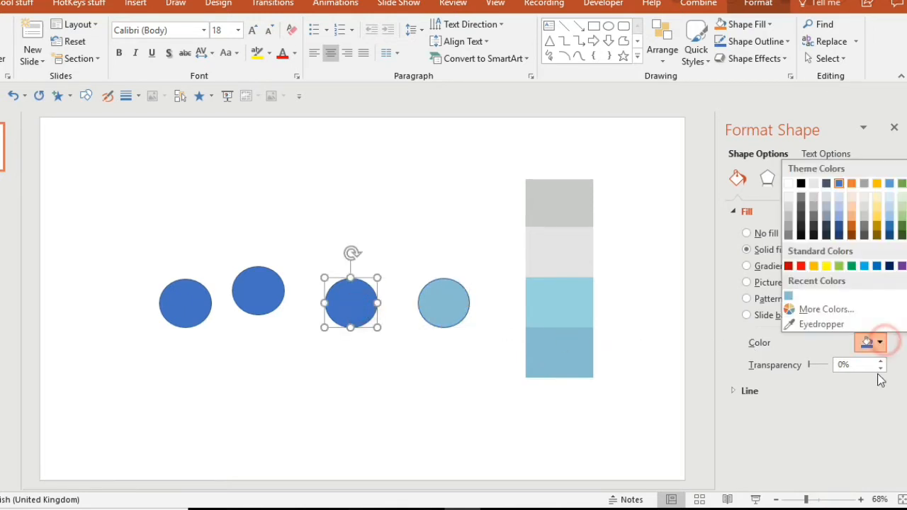
pyautogui.click(823, 323)
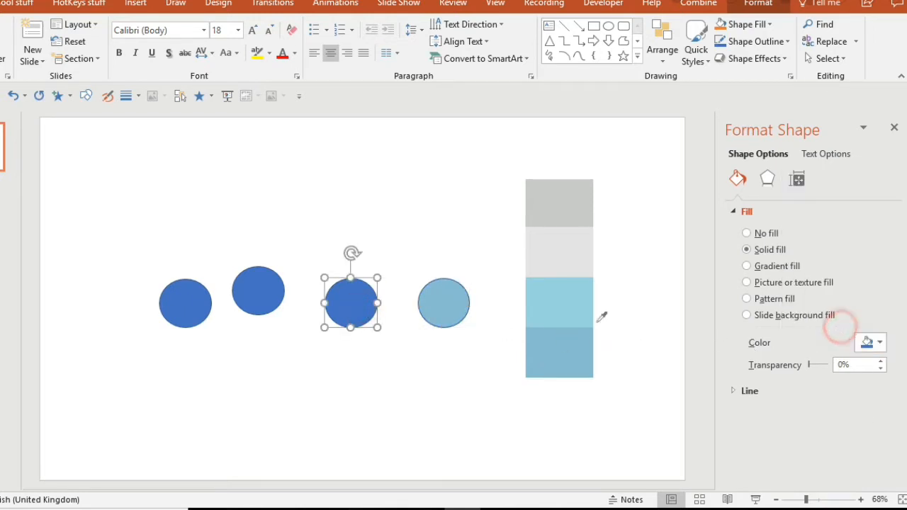
pyautogui.click(554, 310)
# Step: Fill the second circle from the left with the swatch's light grey, sampled with the Eyedropper
pyautogui.click(253, 286)
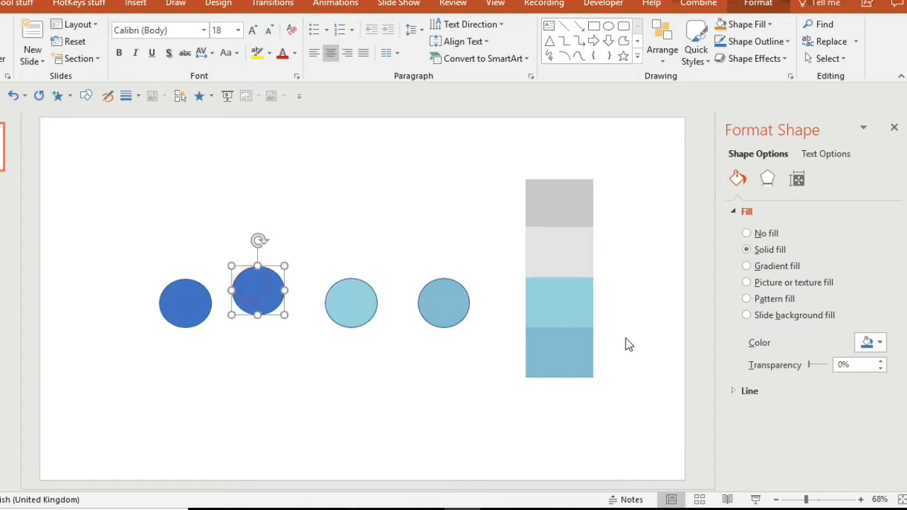
pyautogui.click(879, 343)
pyautogui.click(828, 324)
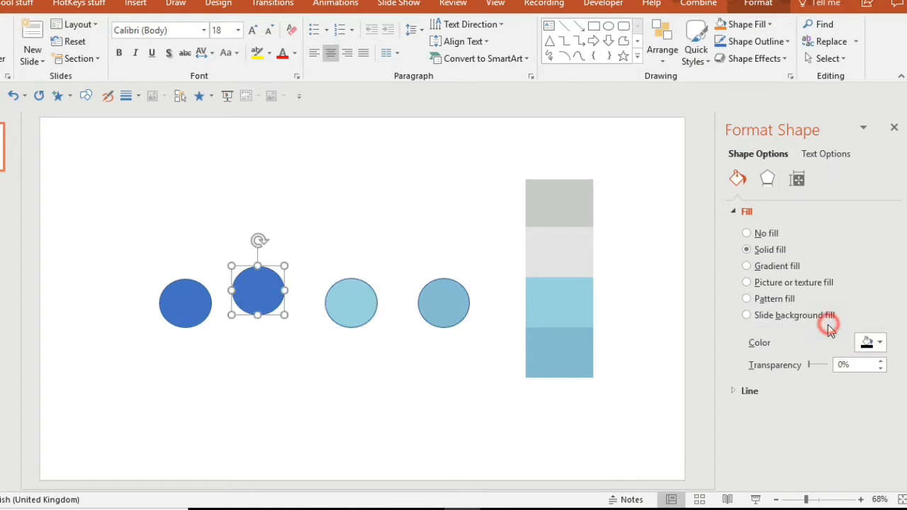
pyautogui.click(562, 255)
# Step: Fill the leftmost circle with the darker grey at the top of the swatch using the Eyedropper, and deselect it
pyautogui.click(185, 304)
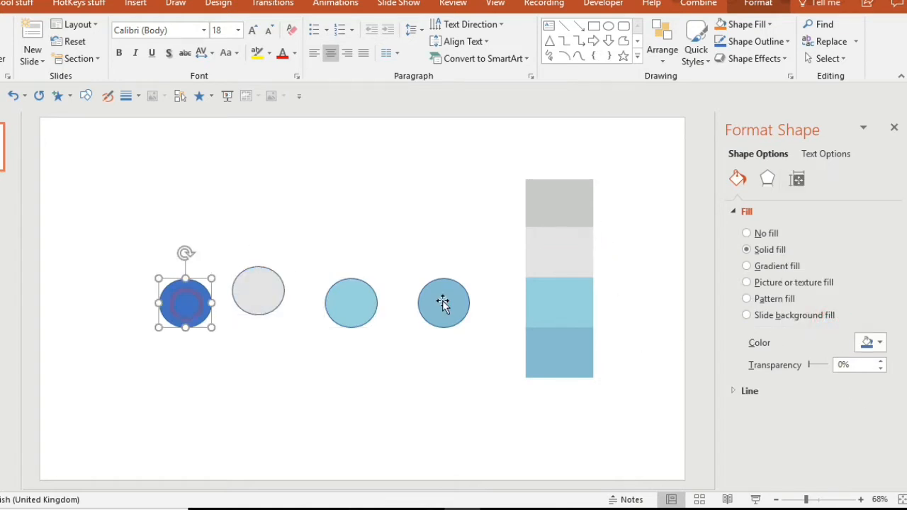
pyautogui.click(884, 343)
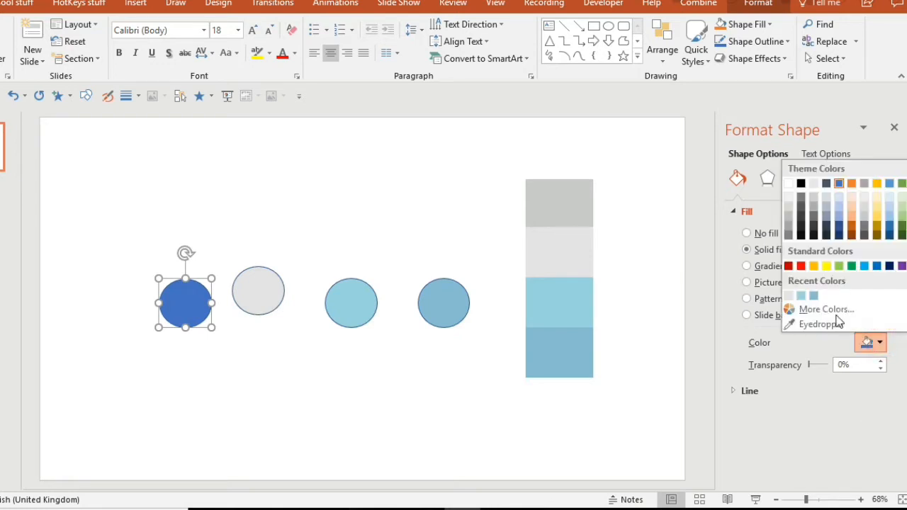
pyautogui.click(835, 325)
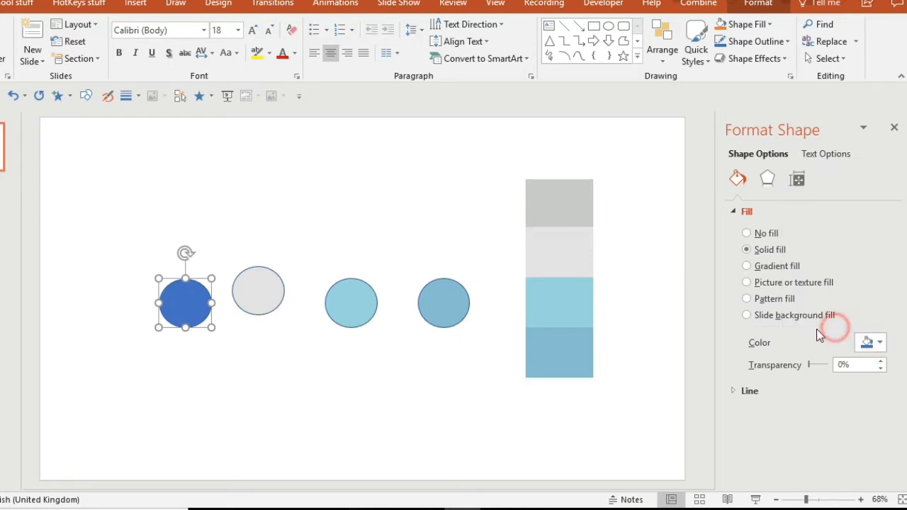
pyautogui.click(561, 221)
pyautogui.click(356, 410)
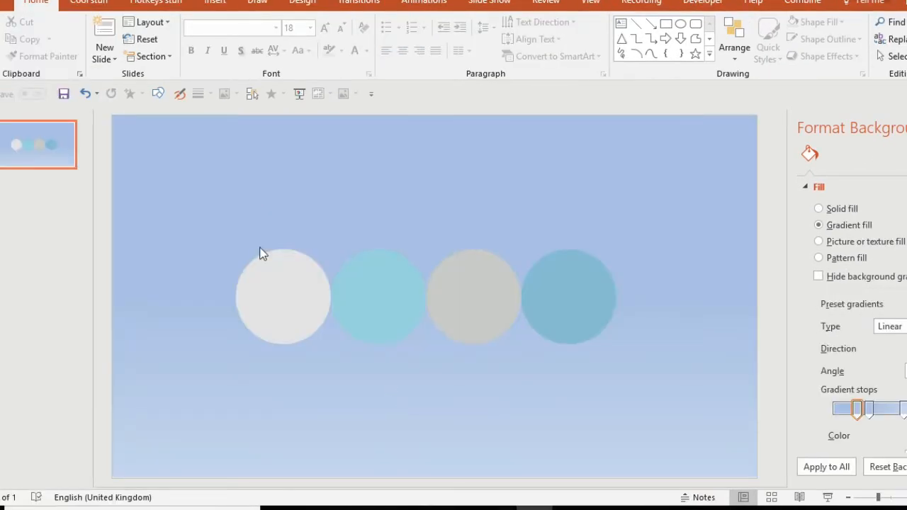
# Step: Open the icon library and choose the gears and eye icons from the Analytics category
pyautogui.click(211, 4)
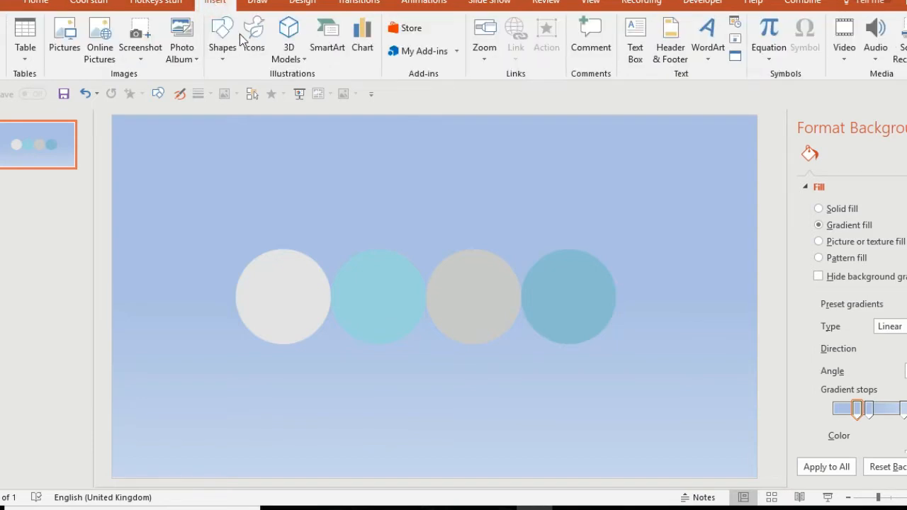
pyautogui.click(252, 42)
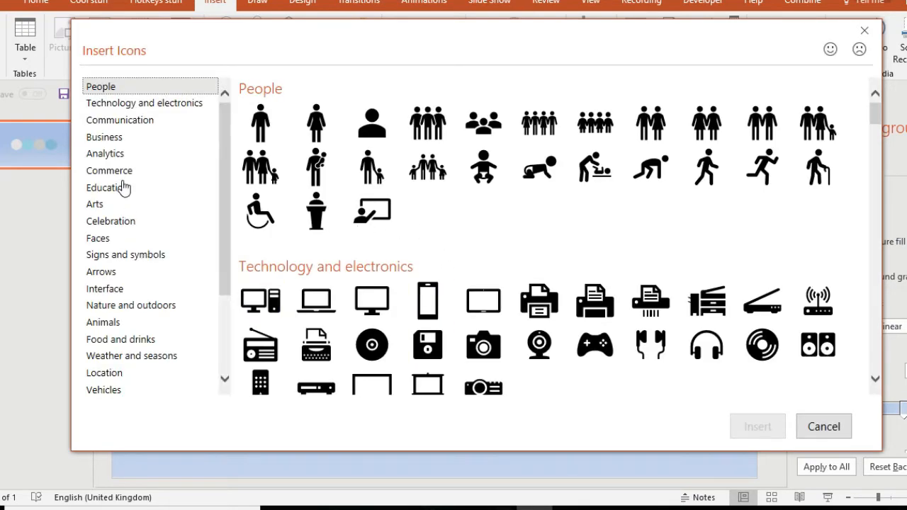
pyautogui.click(112, 139)
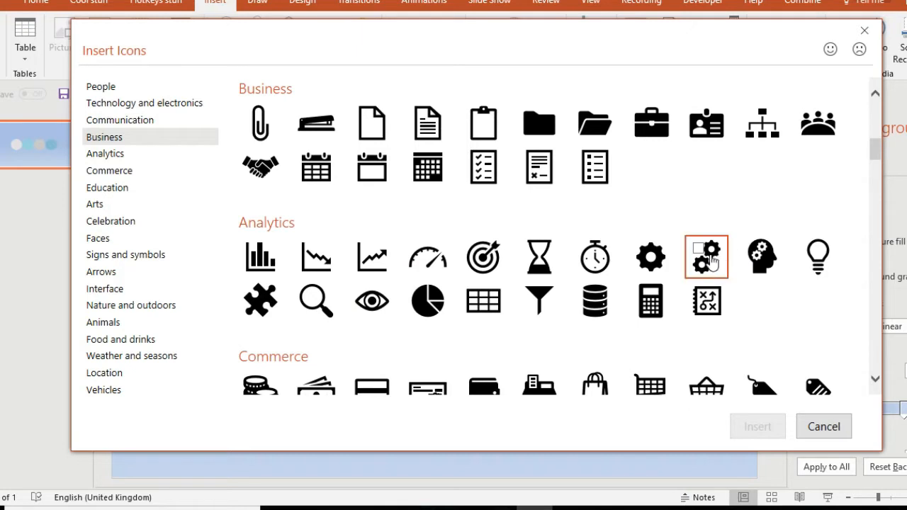
pyautogui.click(712, 260)
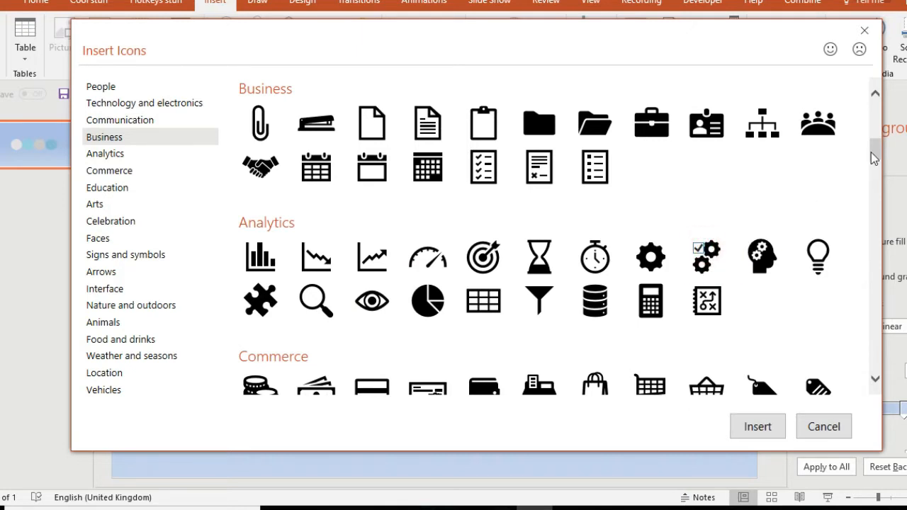
pyautogui.moveTo(870, 151); pyautogui.dragTo(874, 170)
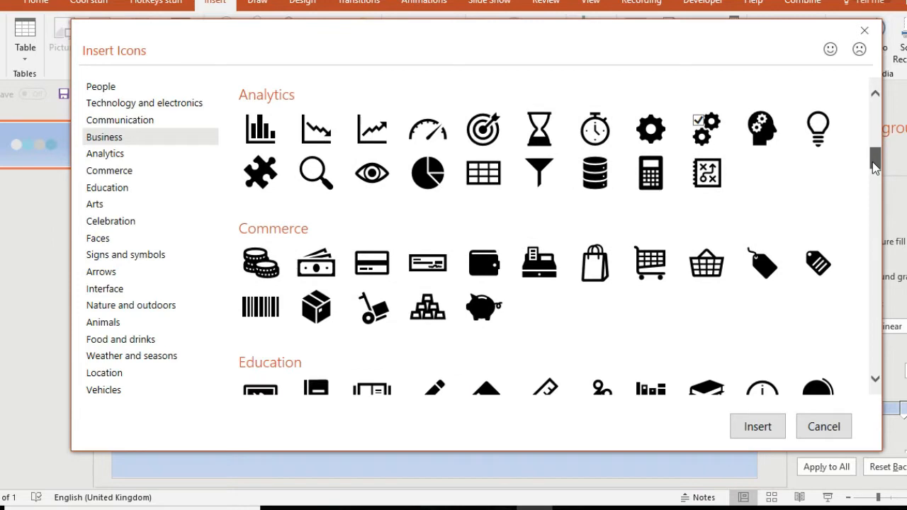
pyautogui.click(362, 170)
# Step: Add the network and envelope icons from the Communication category to the selection and insert the chosen icons on the slide
pyautogui.scroll(-3, 877, 168)
pyautogui.scroll(2, 877, 168)
pyautogui.moveTo(877, 168); pyautogui.dragTo(882, 243)
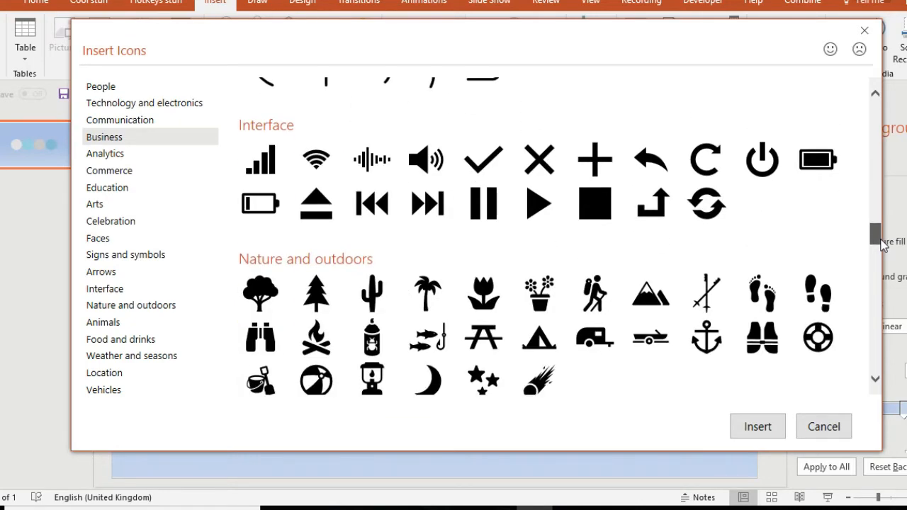
pyautogui.moveTo(882, 243); pyautogui.dragTo(870, 136)
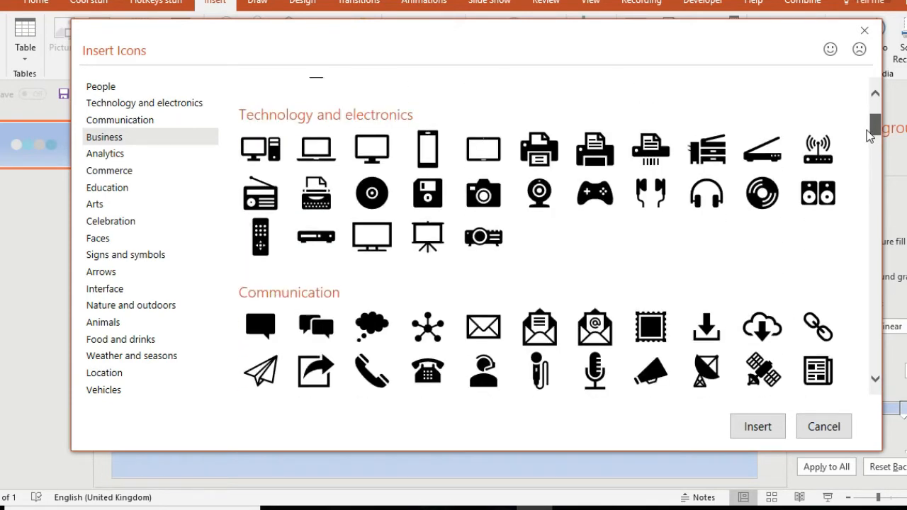
pyautogui.moveTo(870, 136); pyautogui.dragTo(869, 145)
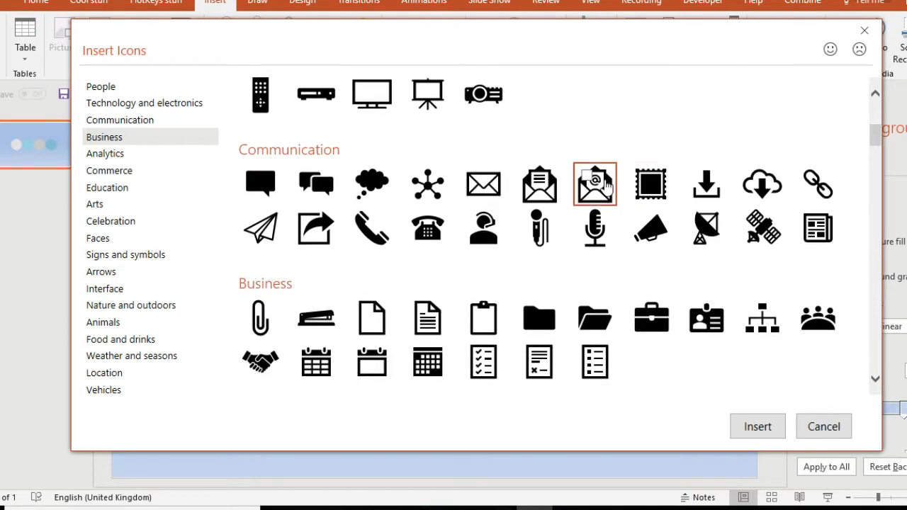
pyautogui.click(418, 177)
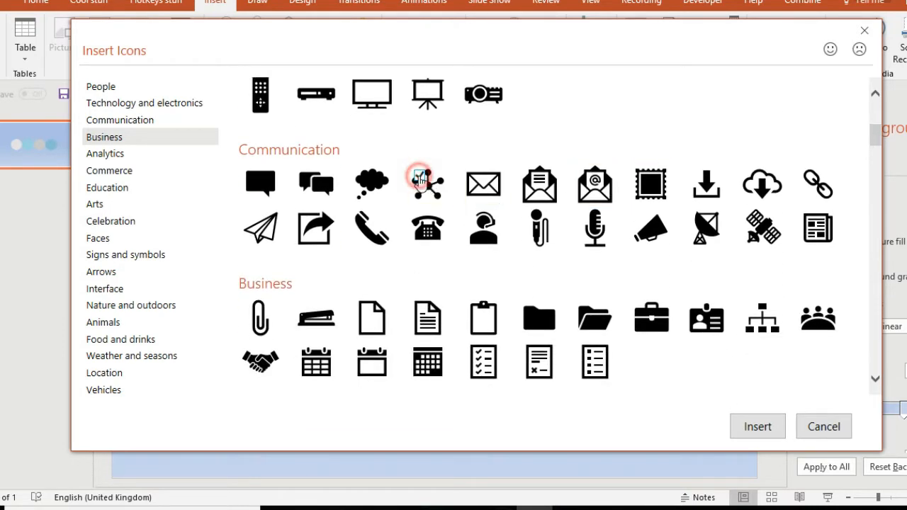
pyautogui.click(477, 180)
pyautogui.click(745, 426)
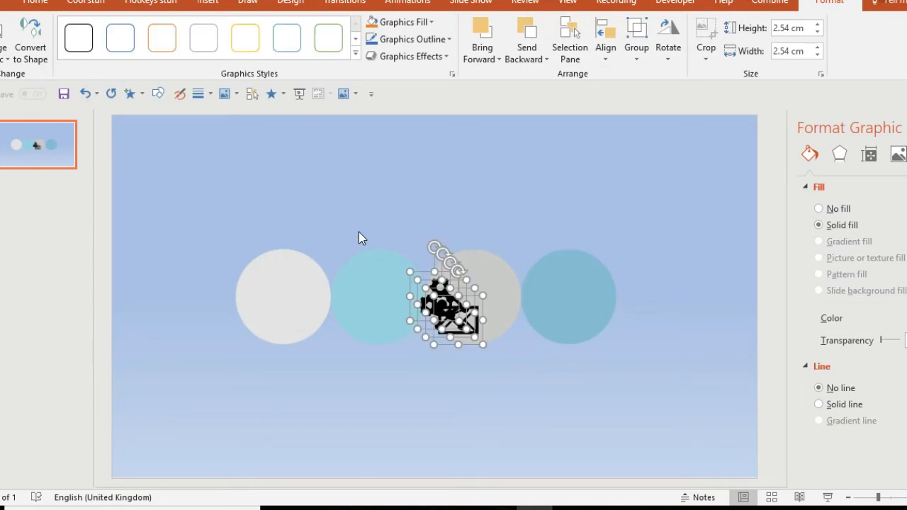
pyautogui.click(452, 399)
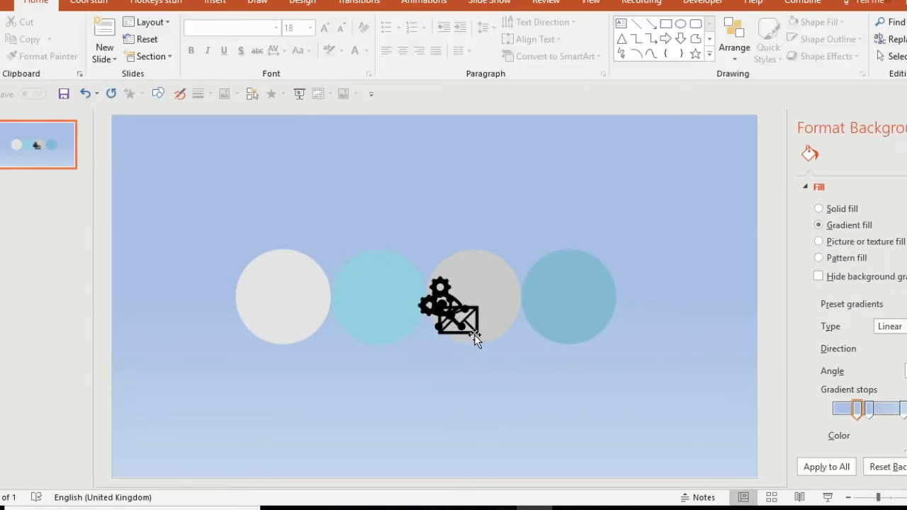
# Step: Centre the icons on the circles in the order eye, network, gears and envelope from left to right
pyautogui.moveTo(474, 331); pyautogui.dragTo(584, 307)
pyautogui.moveTo(465, 313); pyautogui.dragTo(392, 296)
pyautogui.moveTo(392, 296); pyautogui.dragTo(389, 297)
pyautogui.click(445, 305)
pyautogui.moveTo(446, 305); pyautogui.dragTo(289, 299)
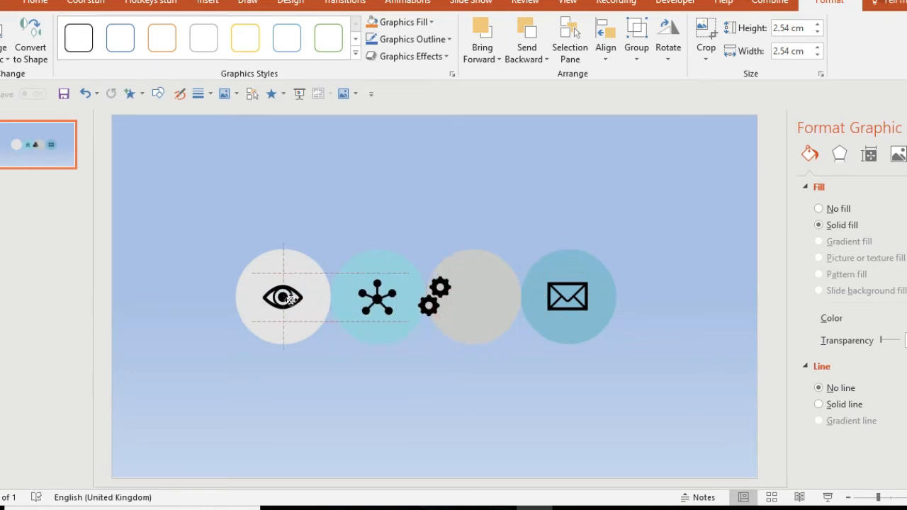
pyautogui.moveTo(429, 305); pyautogui.dragTo(472, 309)
pyautogui.click(449, 385)
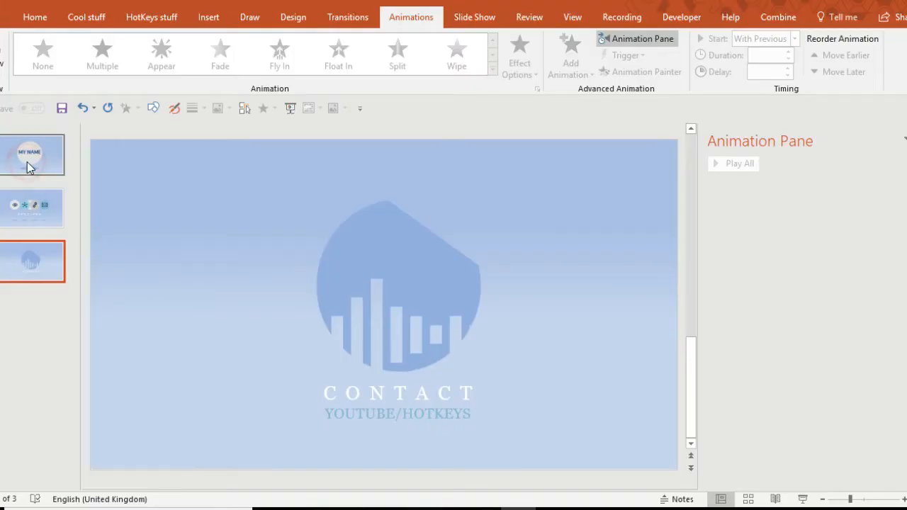
# Step: Look through the three slides, and check the MY NAME circle and its shadow on the first one
pyautogui.click(27, 167)
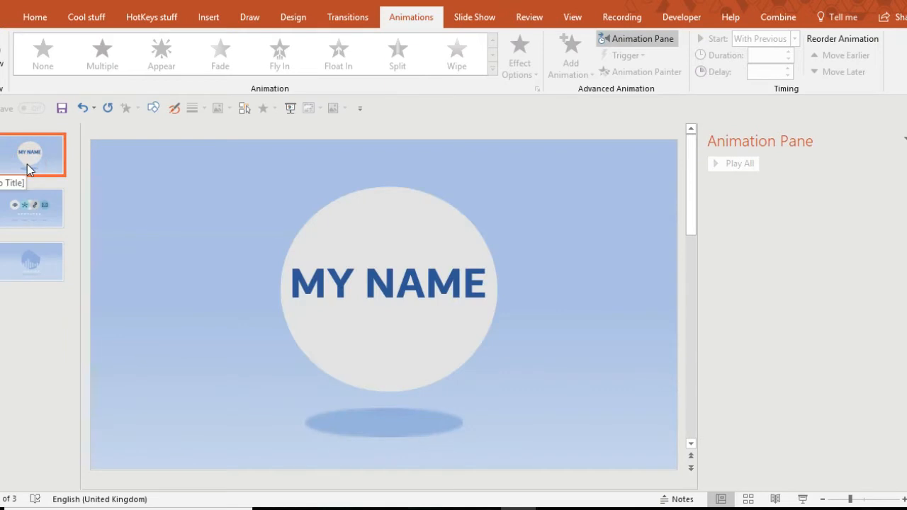
pyautogui.click(30, 205)
pyautogui.click(37, 260)
pyautogui.click(36, 150)
pyautogui.click(379, 225)
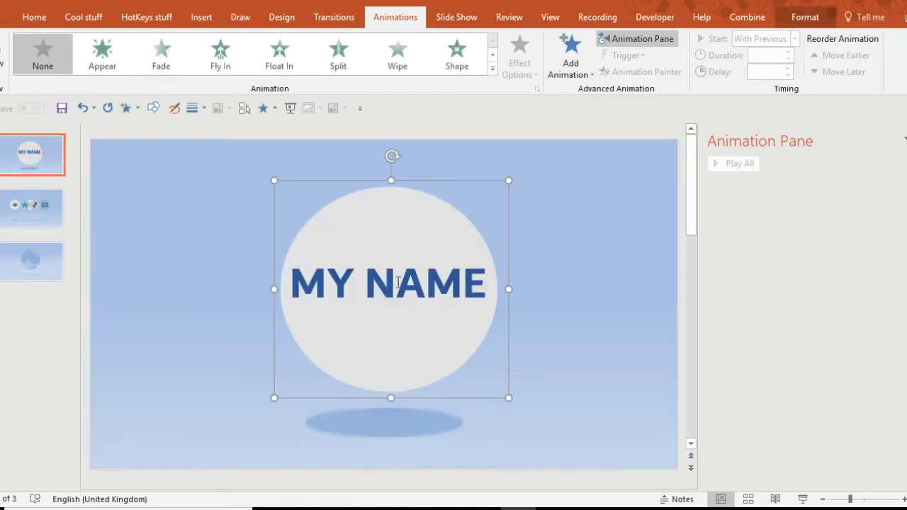
pyautogui.click(374, 419)
# Step: Give the MY NAME circle group a Basic Zoom entrance effect that starts With Previous
pyautogui.click(409, 210)
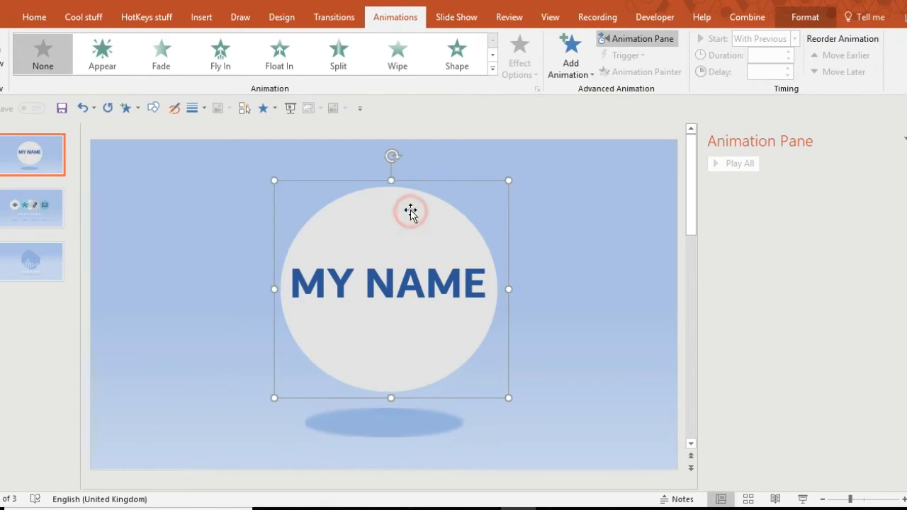
pyautogui.click(570, 64)
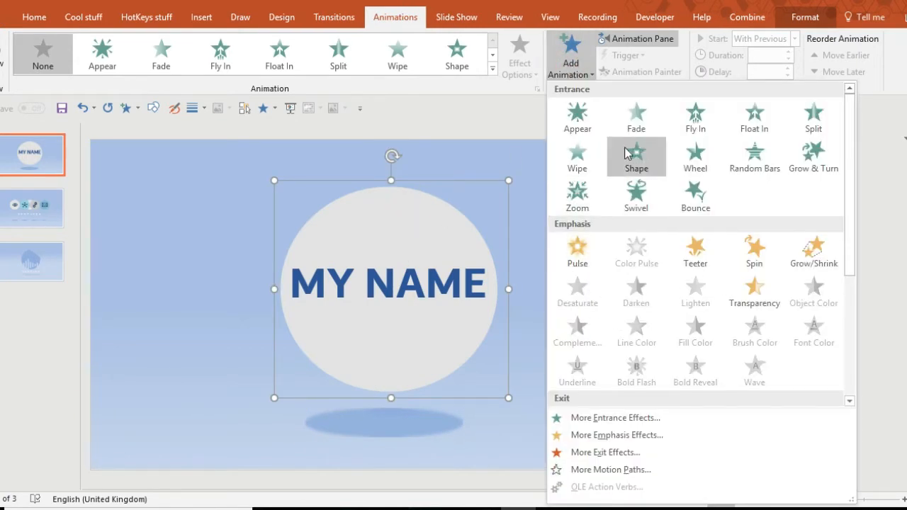
pyautogui.click(608, 418)
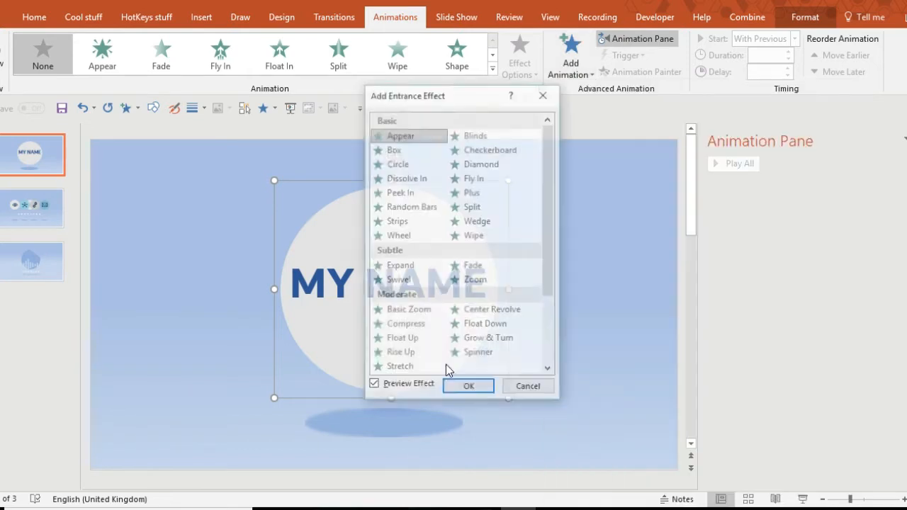
pyautogui.click(401, 267)
pyautogui.click(402, 312)
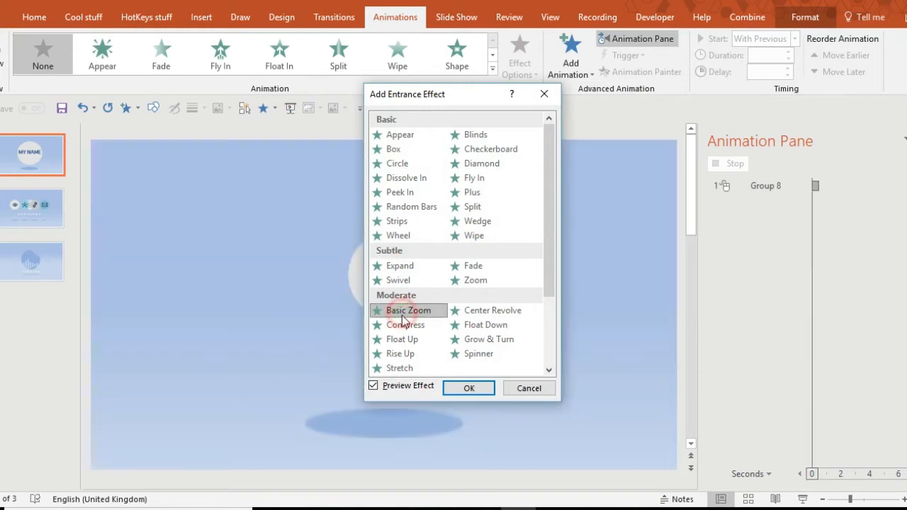
pyautogui.click(463, 386)
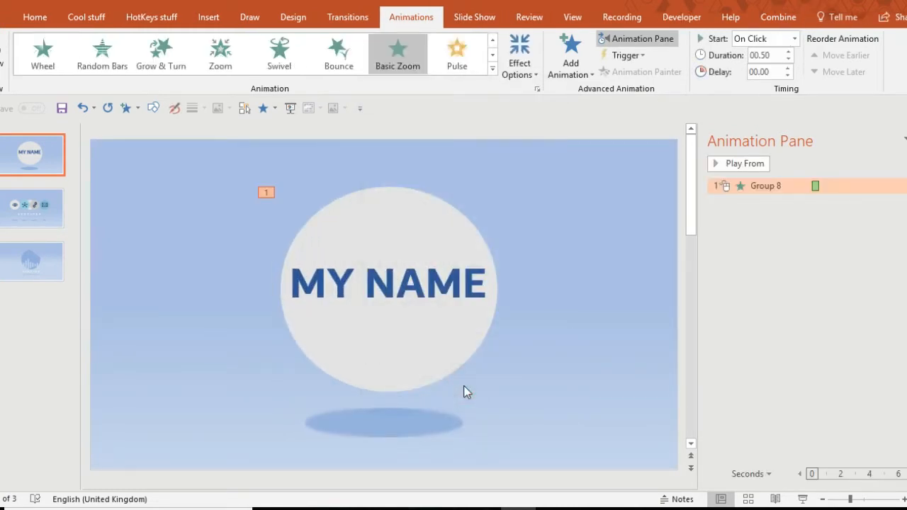
pyautogui.click(447, 348)
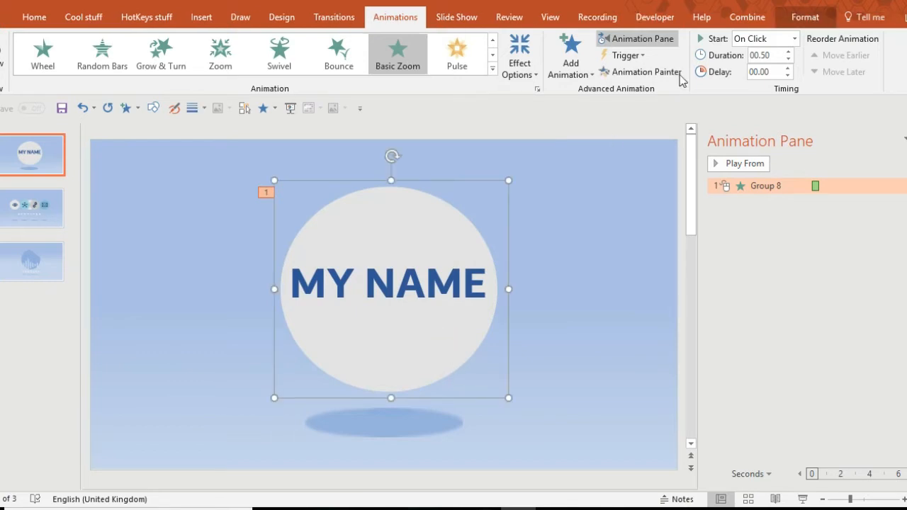
pyautogui.click(794, 39)
pyautogui.click(759, 63)
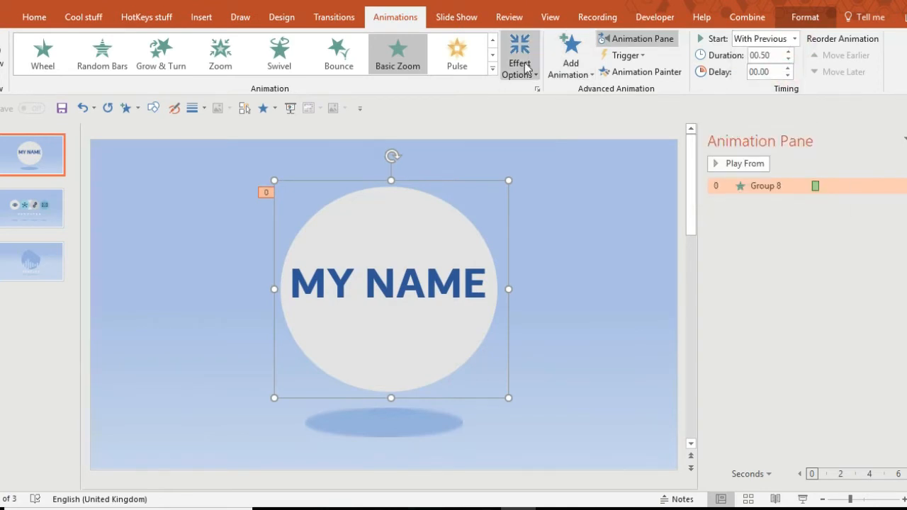
# Step: Add a Basic Zoom exit effect to the MY NAME group, starting With Previous and delayed to about 3 seconds
pyautogui.click(570, 58)
pyautogui.click(597, 452)
pyautogui.click(418, 310)
pyautogui.click(468, 388)
pyautogui.click(794, 39)
pyautogui.click(783, 70)
pyautogui.moveTo(815, 202); pyautogui.dragTo(858, 205)
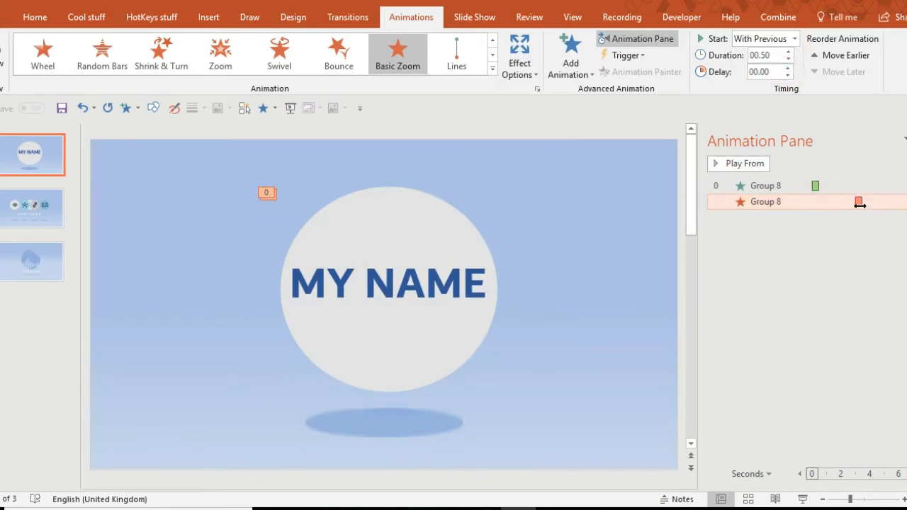
# Step: Add a Grow/Shrink emphasis to the MY NAME group, starting With Previous, delayed 0.60 seconds and ordered before the exit effect
pyautogui.click(386, 243)
pyautogui.click(571, 60)
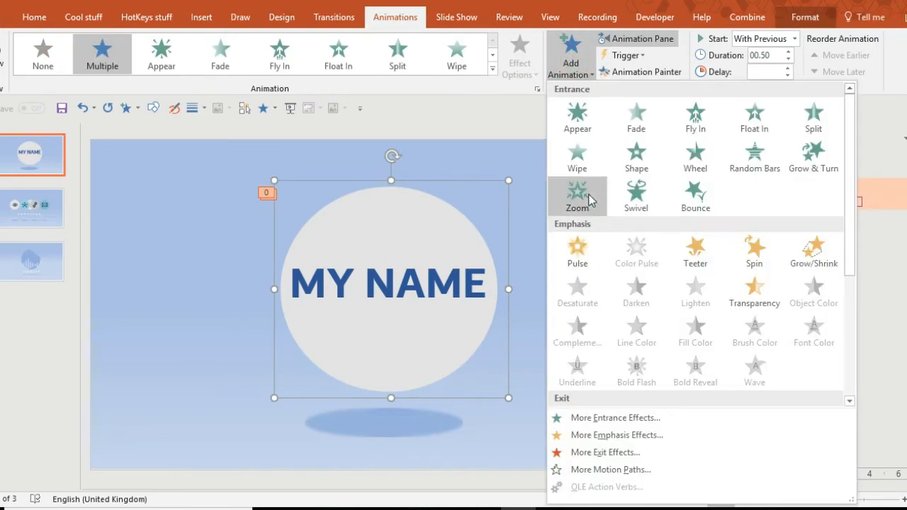
pyautogui.click(808, 261)
pyautogui.click(793, 39)
pyautogui.click(780, 70)
pyautogui.moveTo(857, 218); pyautogui.dragTo(841, 209)
# Step: Set the Grow/Shrink size to 105% with Auto-reverse, and lengthen its duration to just before the exit effect
pyautogui.rightClick(841, 209)
pyautogui.click(850, 269)
pyautogui.click(443, 173)
pyautogui.moveTo(525, 258); pyautogui.dragTo(487, 262)
pyautogui.write('105')
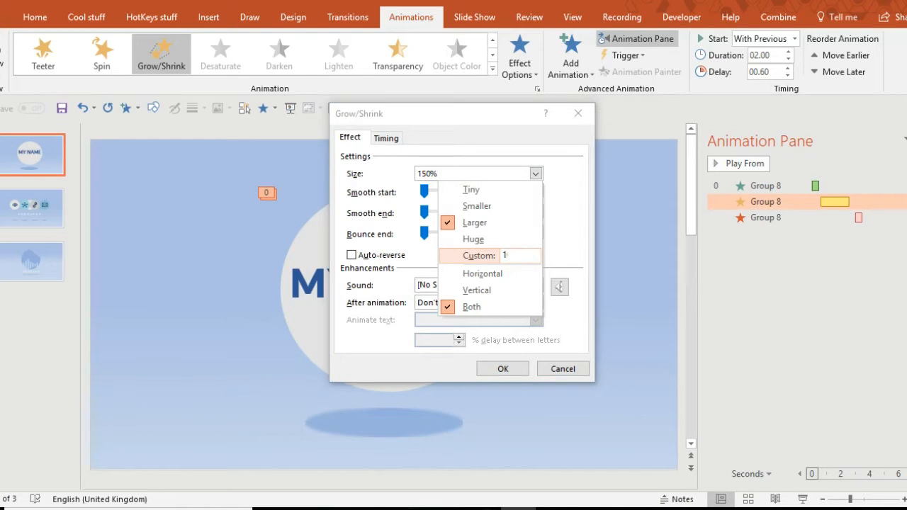
pyautogui.press('Return')
pyautogui.click(358, 256)
pyautogui.click(494, 370)
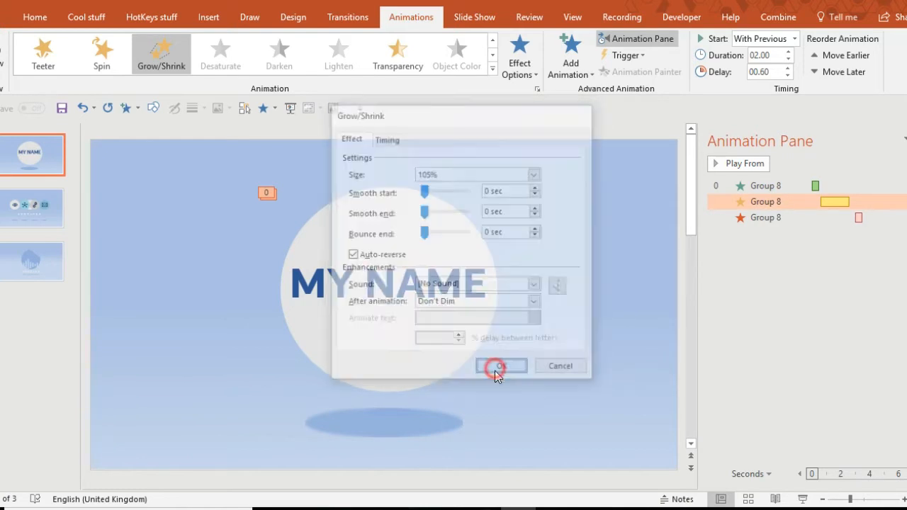
pyautogui.moveTo(875, 201); pyautogui.dragTo(855, 201)
pyautogui.click(852, 278)
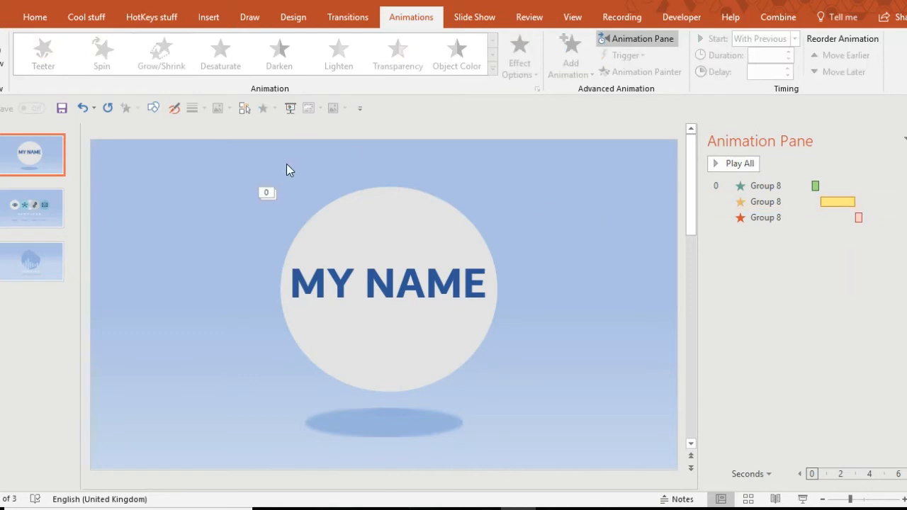
# Step: List the slide's objects, select Oval 13 behind the MY NAME circle, and add a Basic Zoom entrance effect to it
pyautogui.click(245, 108)
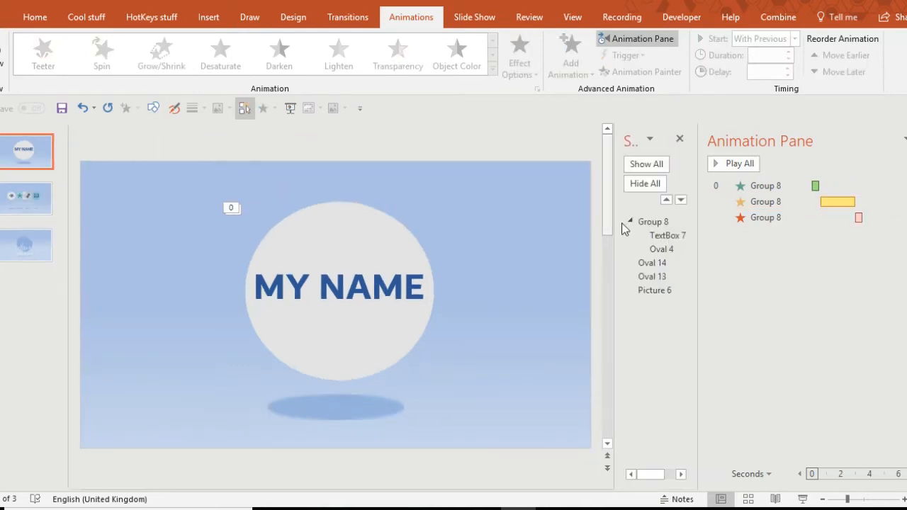
pyautogui.click(651, 280)
pyautogui.moveTo(354, 245); pyautogui.dragTo(484, 246)
pyautogui.hotkey('ctrl', 'z')
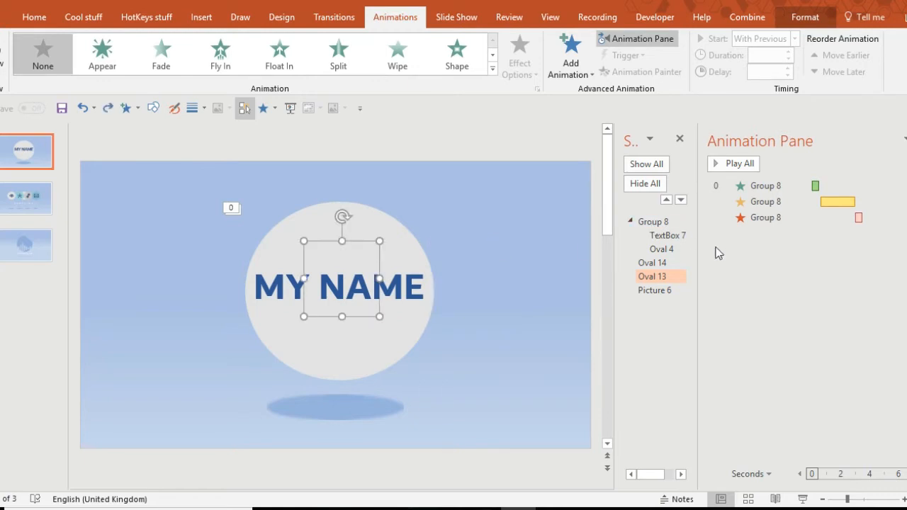
pyautogui.click(571, 63)
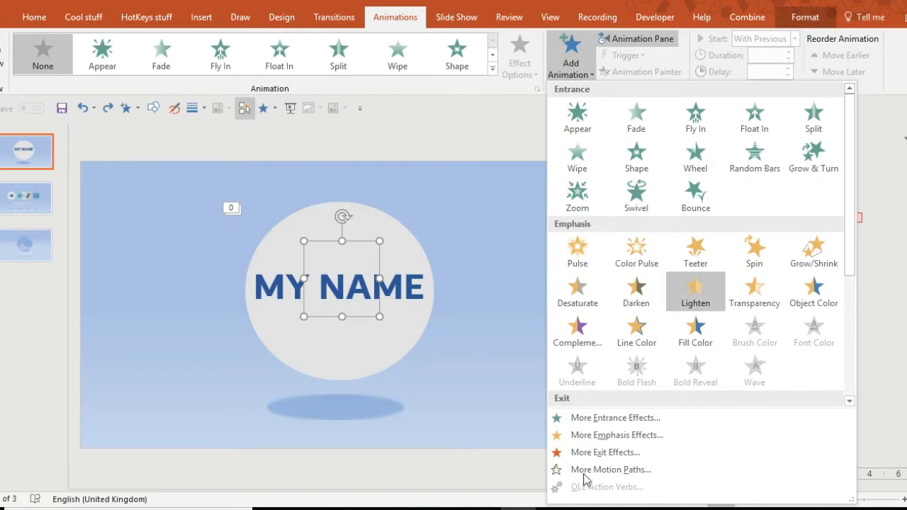
pyautogui.click(588, 417)
pyautogui.click(418, 312)
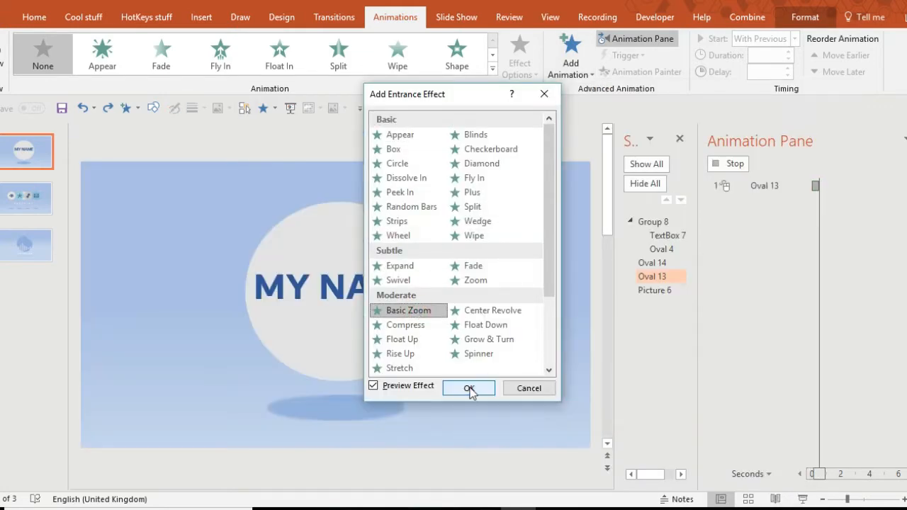
pyautogui.click(469, 387)
# Step: Start the Oval 13 entrance With Previous and set its delay to 3.00 seconds, in line with the group's exit
pyautogui.moveTo(816, 233); pyautogui.dragTo(862, 233)
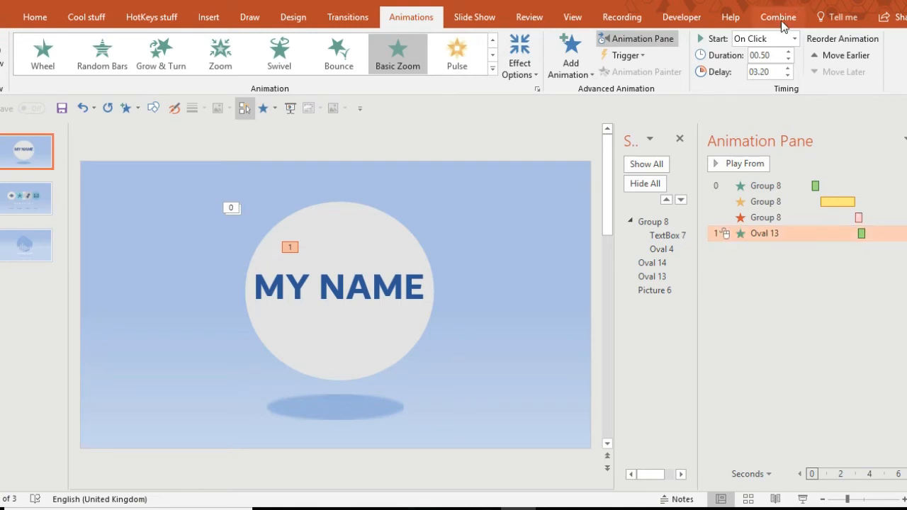
pyautogui.click(793, 39)
pyautogui.click(754, 66)
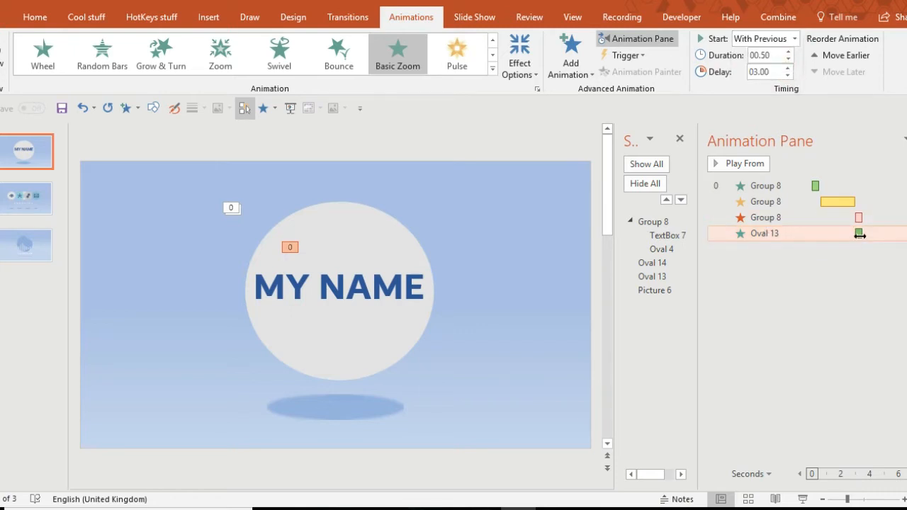